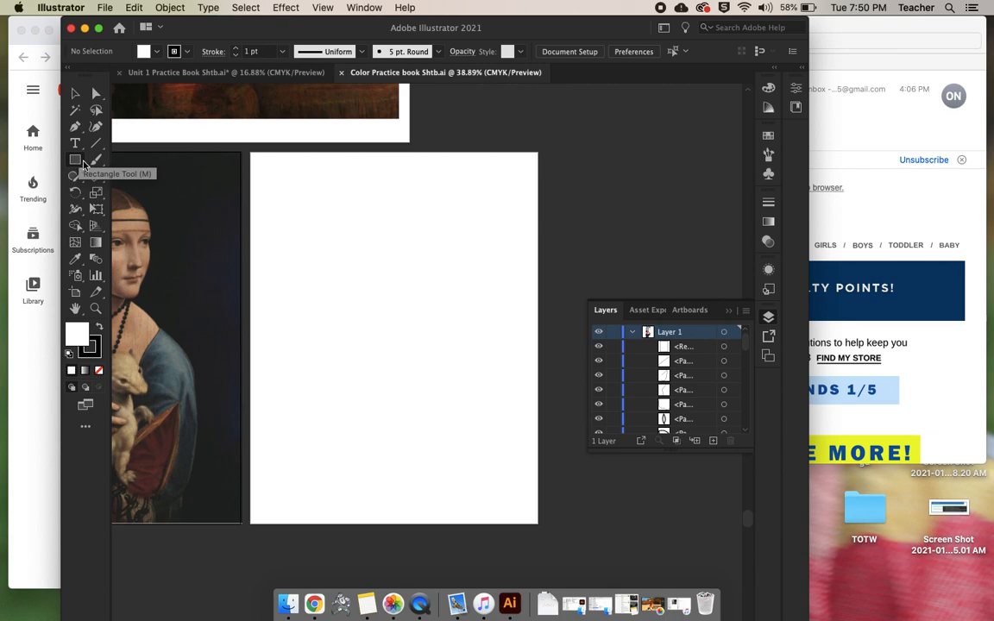
- Draw a square near the upper-left corner of the blank artboard beside the portrait painting
{"action": "left_click_drag", "start_coordinate": [269, 168], "coordinate": [323, 223]}
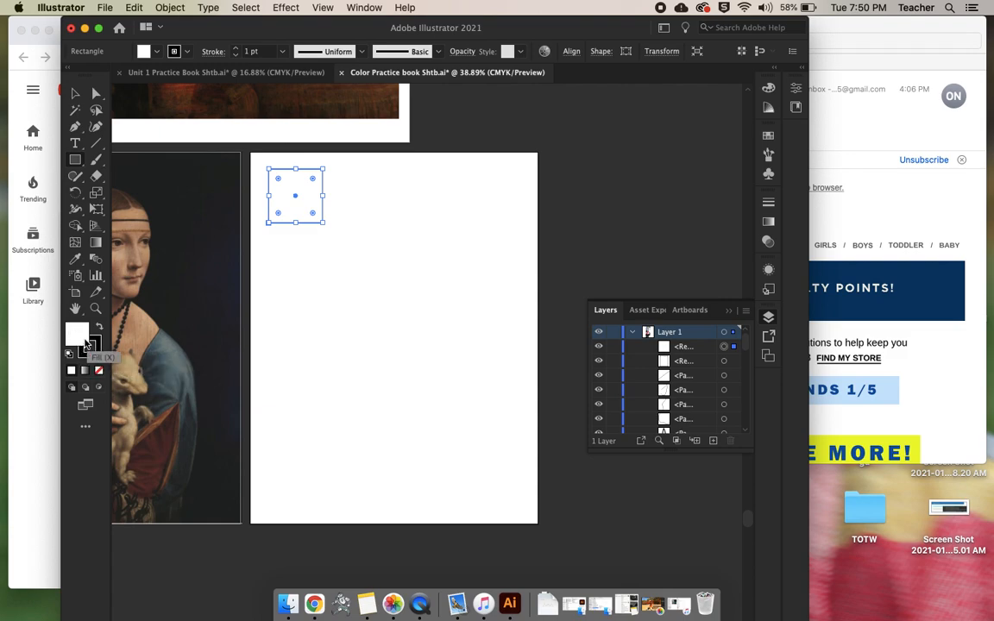
{"action": "left_click", "coordinate": [156, 55]}
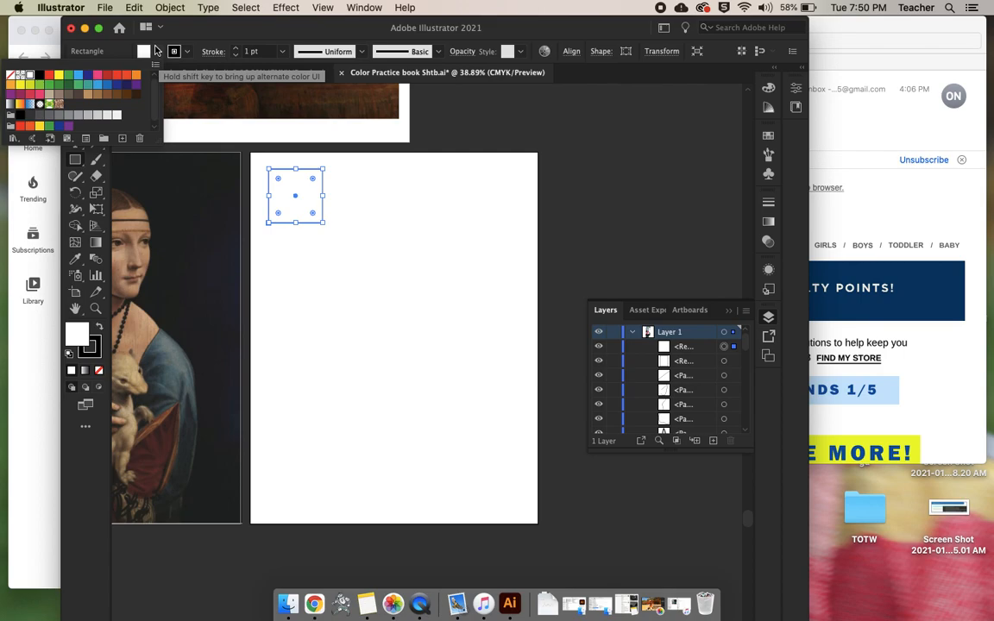
{"action": "left_click", "coordinate": [155, 54]}
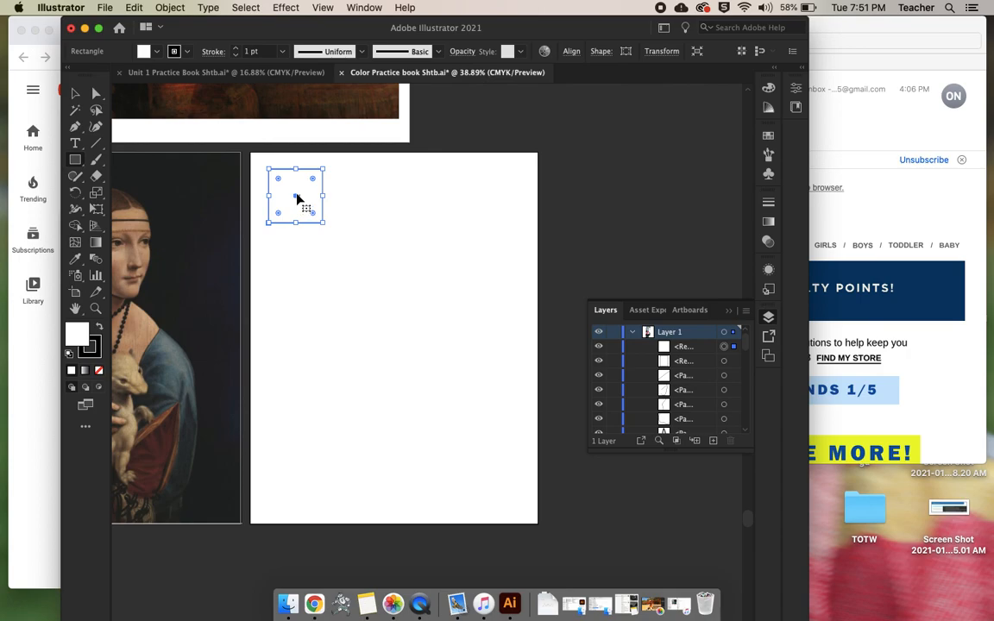
- Fill the new square with a bright, highly saturated orange at a hue of 26°
{"action": "double_click", "coordinate": [76, 333]}
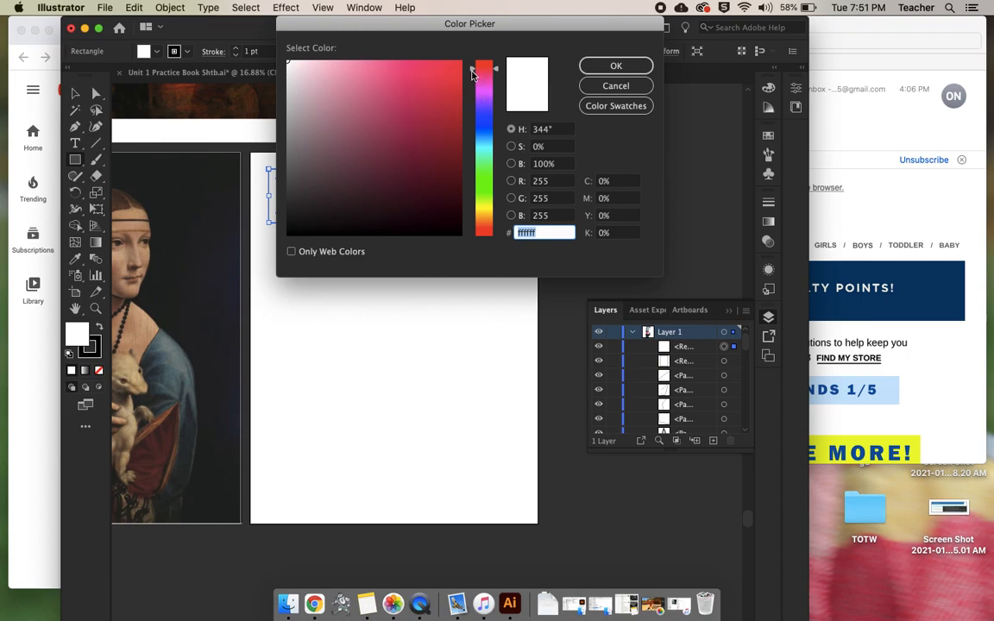
{"action": "mouse_move", "coordinate": [470, 73]}
{"action": "left_mouse_down"}
{"action": "mouse_move", "coordinate": [472, 60]}
{"action": "mouse_move", "coordinate": [479, 237]}
{"action": "mouse_move", "coordinate": [477, 67]}
{"action": "mouse_move", "coordinate": [489, 49]}
{"action": "mouse_move", "coordinate": [475, 104]}
{"action": "mouse_move", "coordinate": [483, 237]}
{"action": "mouse_move", "coordinate": [483, 60]}
{"action": "mouse_move", "coordinate": [472, 112]}
{"action": "mouse_move", "coordinate": [481, 87]}
{"action": "mouse_move", "coordinate": [475, 231]}
{"action": "mouse_move", "coordinate": [473, 222]}
{"action": "left_mouse_up"}
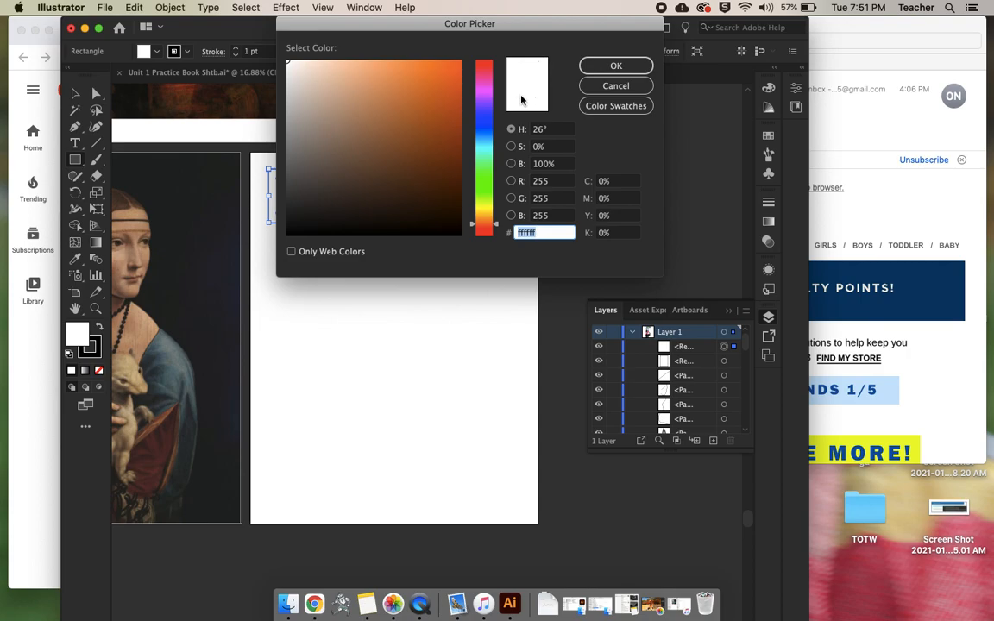
{"action": "left_click", "coordinate": [459, 63]}
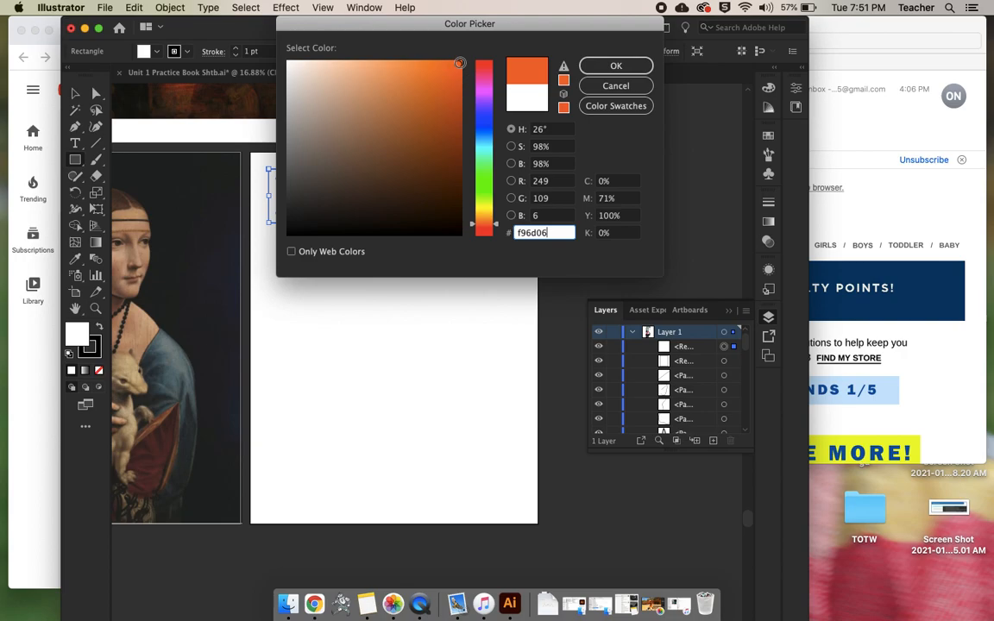
{"action": "left_click", "coordinate": [459, 62]}
{"action": "left_click", "coordinate": [457, 65]}
{"action": "left_click", "coordinate": [614, 66]}
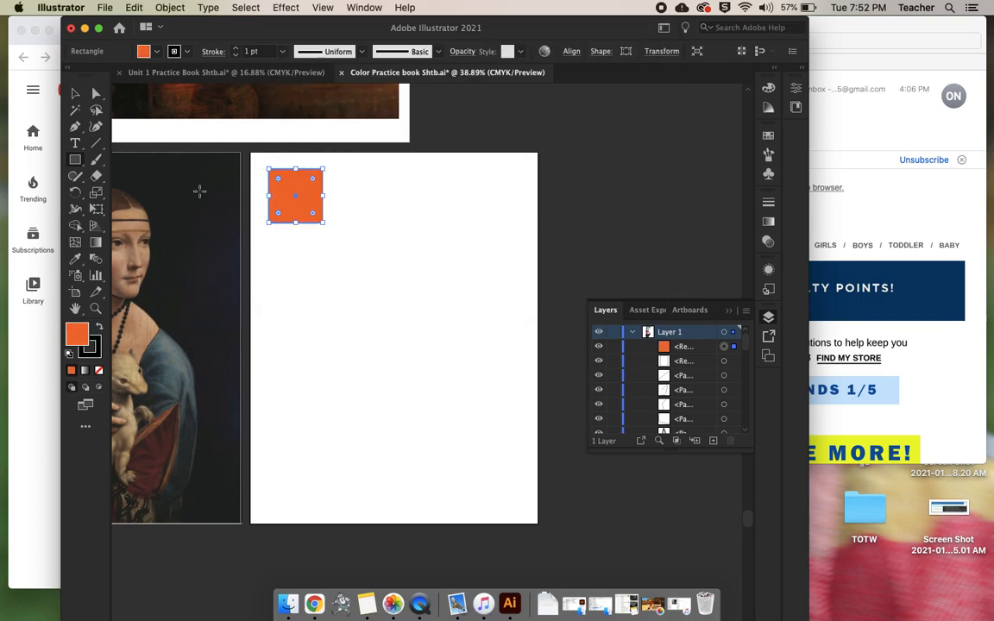
- Add the text label "hue" just below the orange square, aligned with its left edge
{"action": "left_click", "coordinate": [75, 143]}
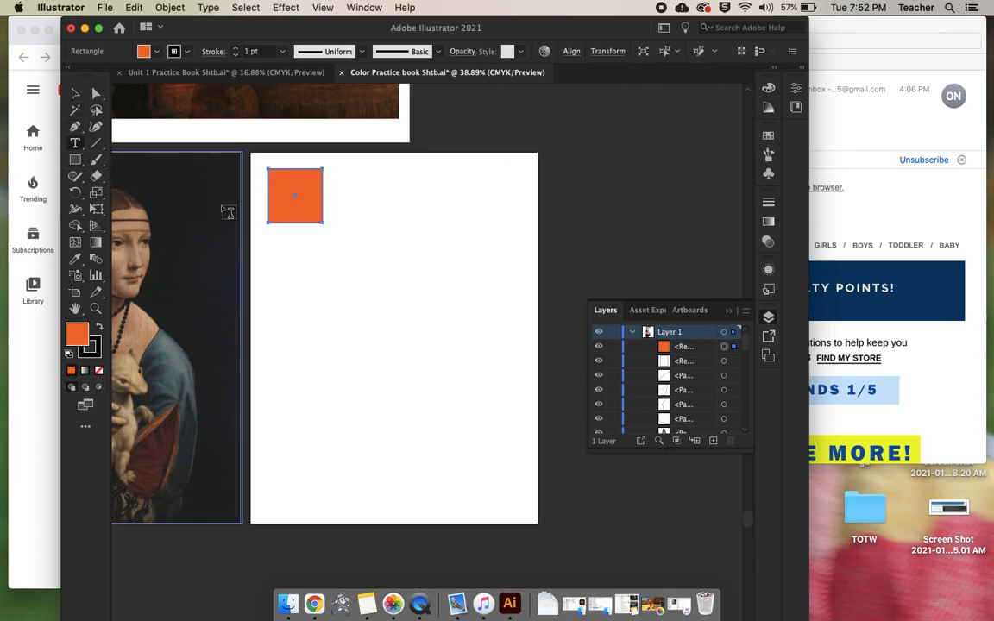
{"action": "left_click", "coordinate": [270, 230]}
{"action": "type", "text": "hue"}
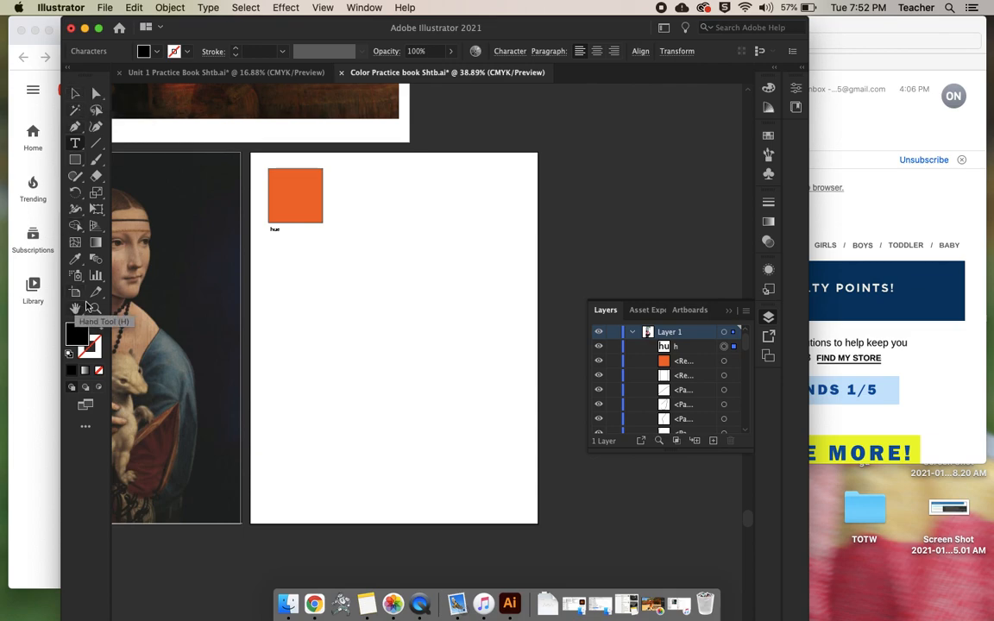
{"action": "left_click", "coordinate": [75, 93]}
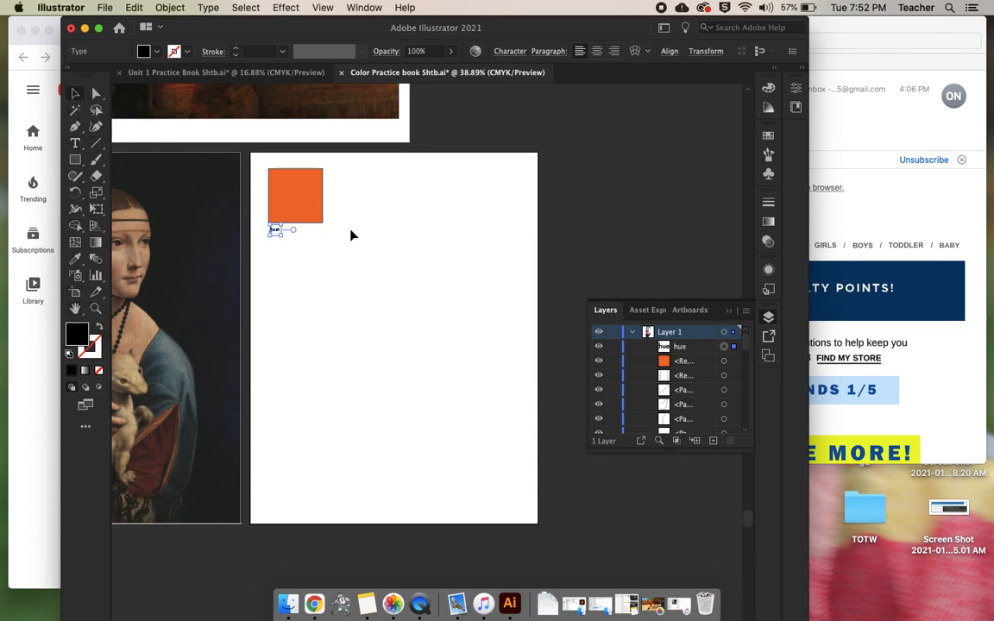
- Change the square's fill to the red-orange colour f95808
{"action": "left_click", "coordinate": [294, 213]}
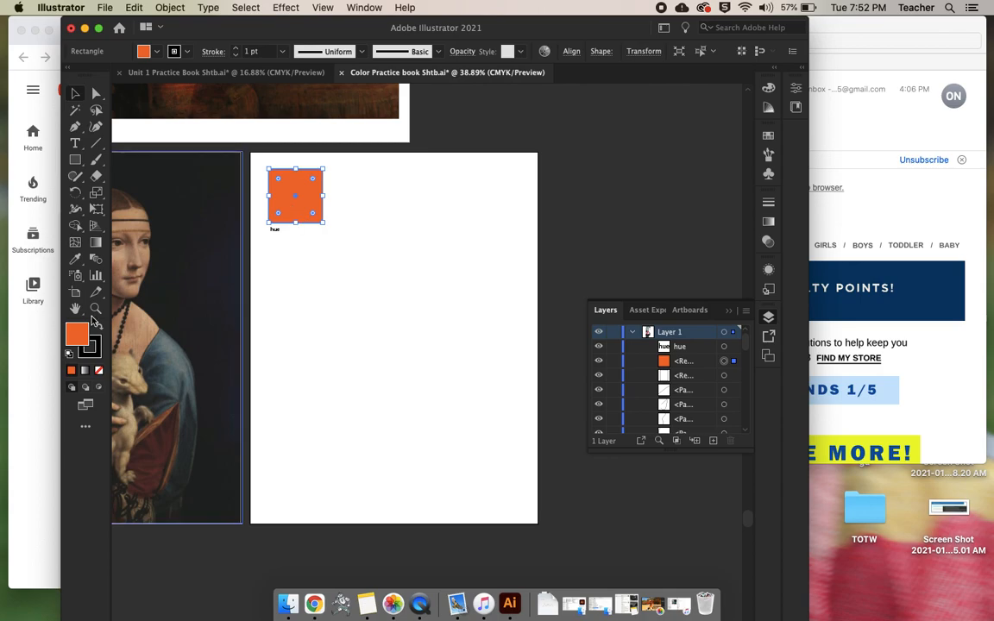
{"action": "double_click", "coordinate": [75, 334]}
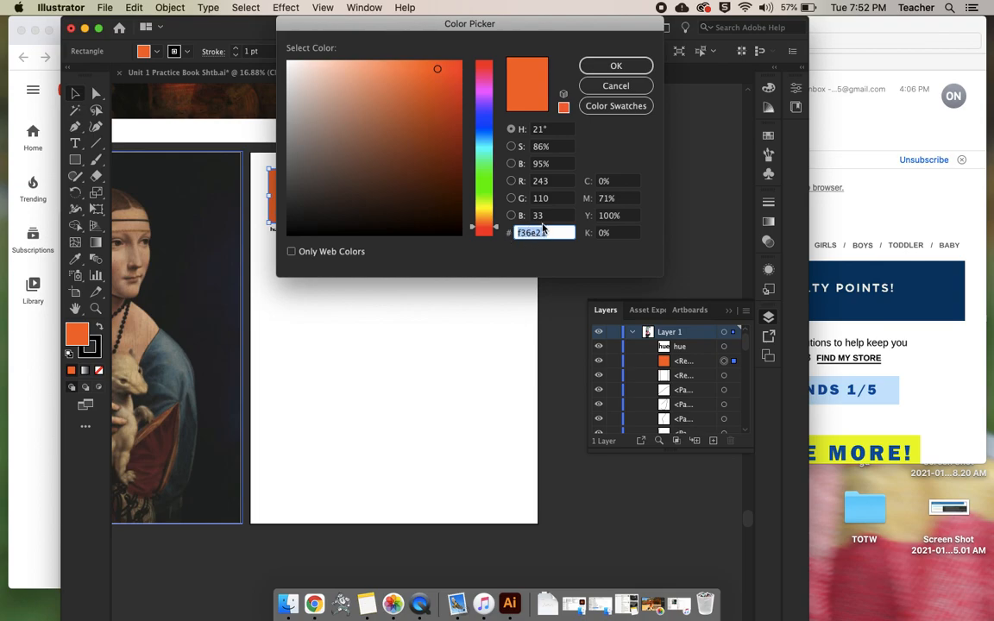
{"action": "left_click", "coordinate": [549, 232]}
{"action": "left_click_drag", "start_coordinate": [550, 232], "coordinate": [504, 226]}
{"action": "left_click", "coordinate": [459, 63]}
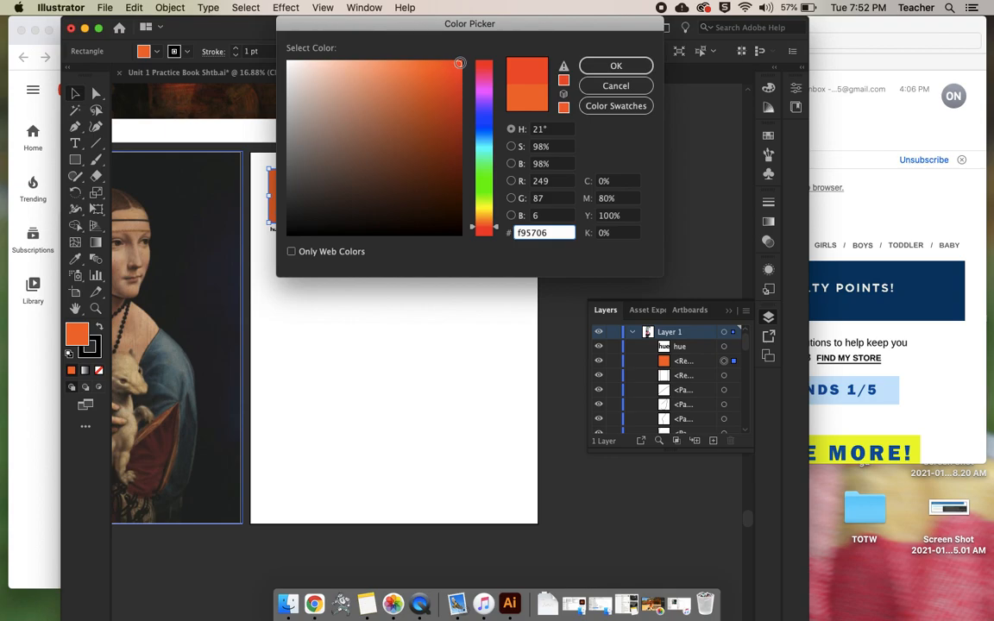
{"action": "left_click", "coordinate": [432, 70]}
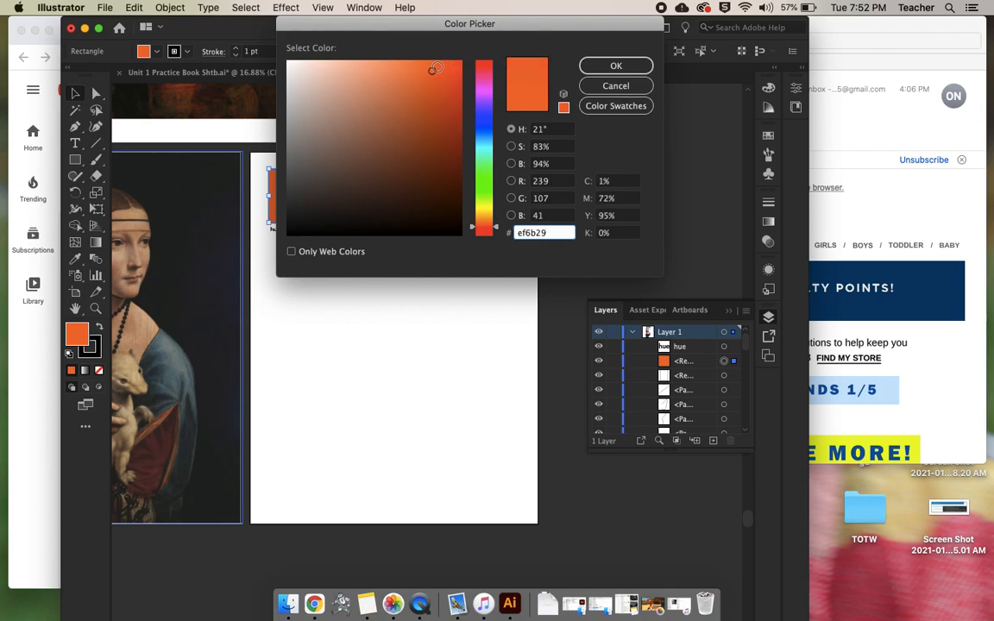
{"action": "left_click", "coordinate": [457, 63]}
{"action": "left_click", "coordinate": [457, 65]}
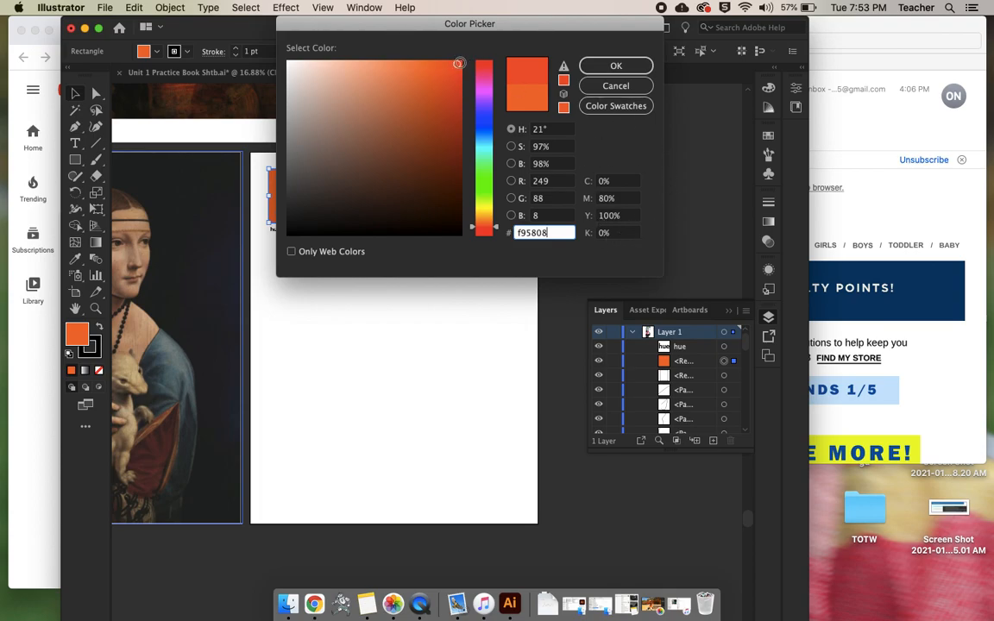
{"action": "left_click", "coordinate": [616, 66]}
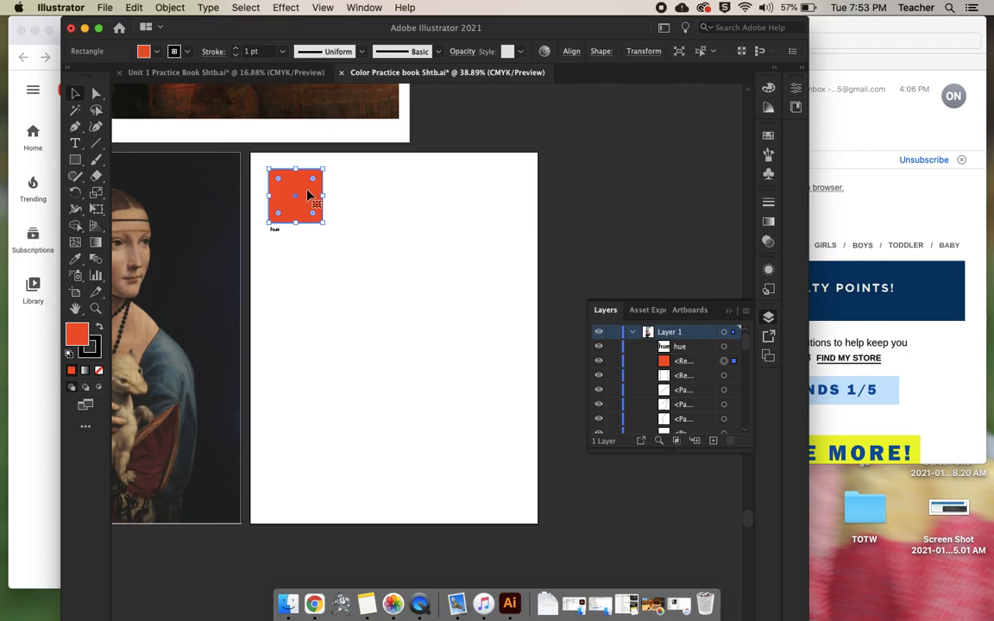
- Display the document's swatches in an enlarged view and save the square's red-orange fill as a new swatch
{"action": "left_click", "coordinate": [362, 8]}
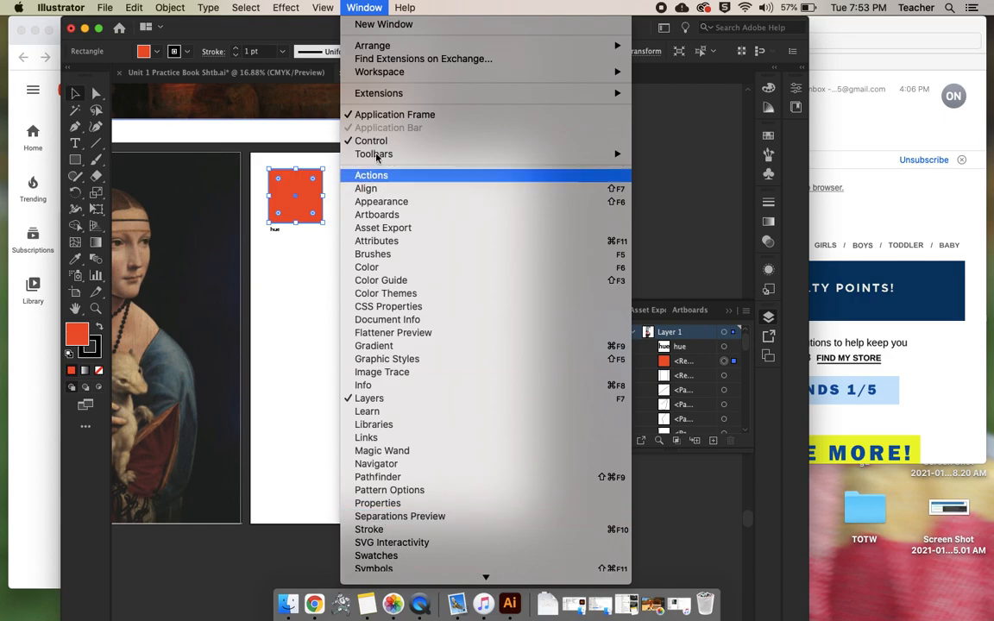
{"action": "scroll", "coordinate": [386, 466], "scroll_direction": "down", "scroll_amount": 3}
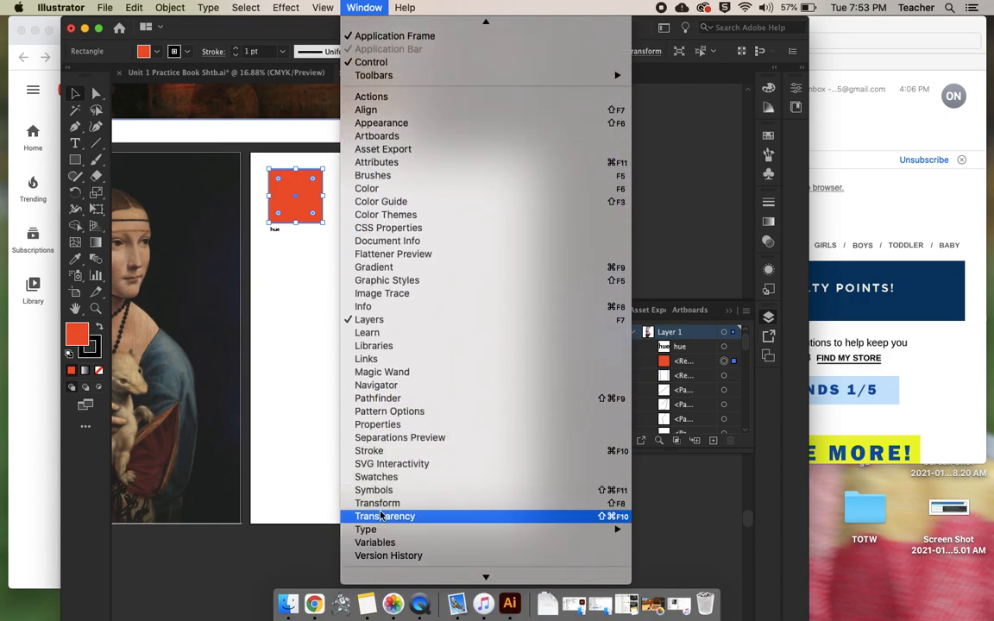
{"action": "left_click", "coordinate": [382, 479]}
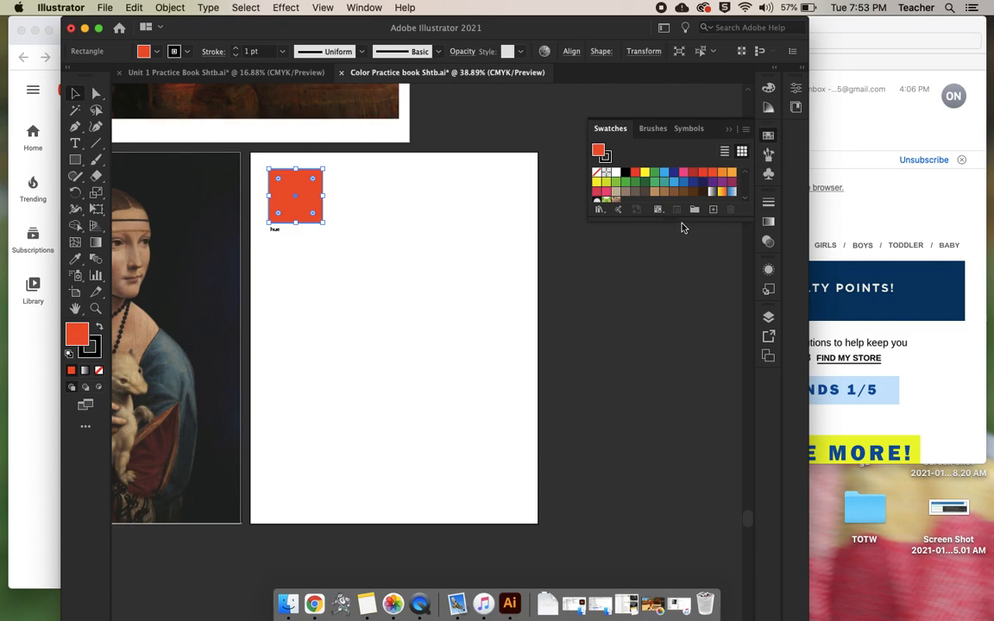
{"action": "left_click_drag", "start_coordinate": [681, 222], "coordinate": [685, 317]}
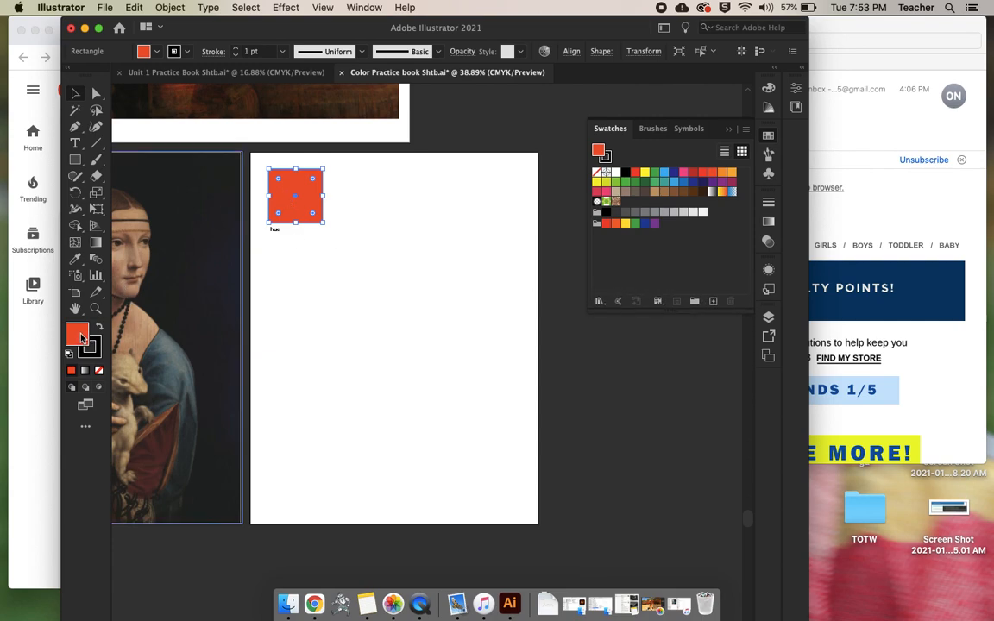
{"action": "left_click_drag", "start_coordinate": [676, 189], "coordinate": [615, 202]}
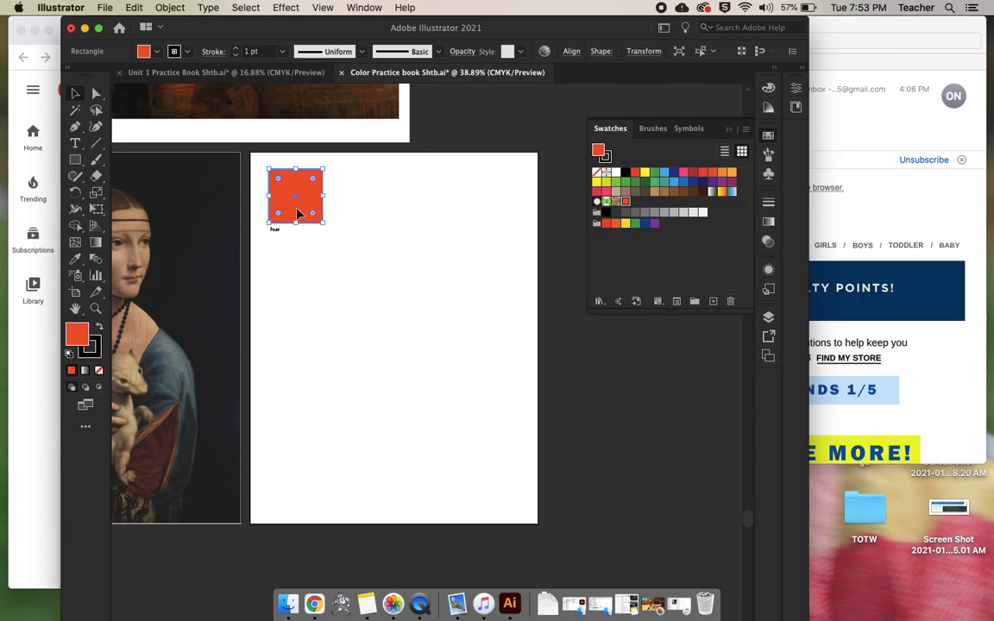
- Duplicate the red-orange square twice to its right, forming a row of three, with the first copy offset 1.71 in
{"action": "left_click_drag", "start_coordinate": [296, 213], "coordinate": [358, 217]}
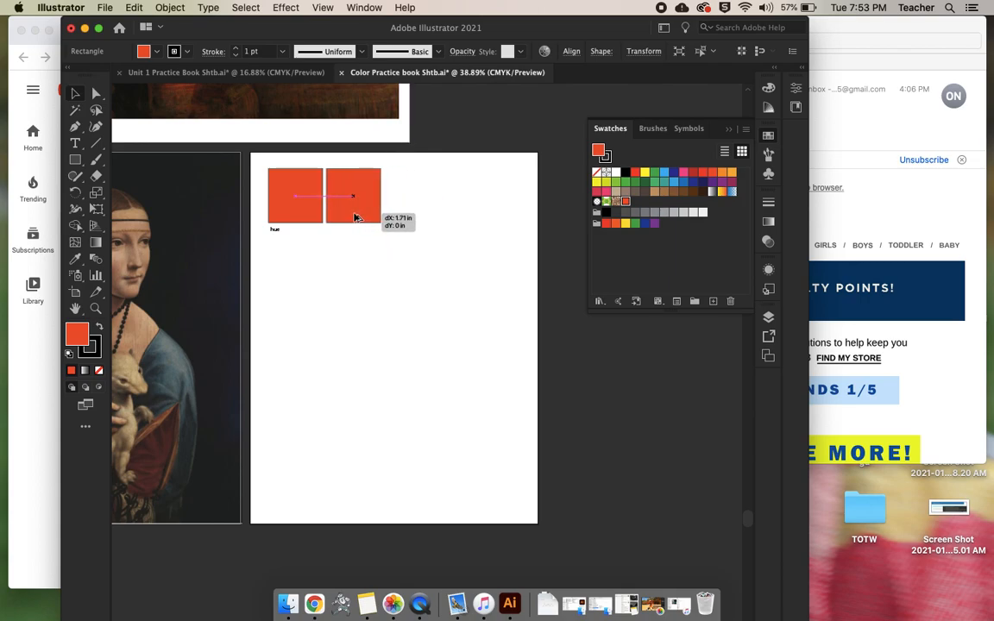
{"action": "left_click_drag", "start_coordinate": [355, 217], "coordinate": [354, 218]}
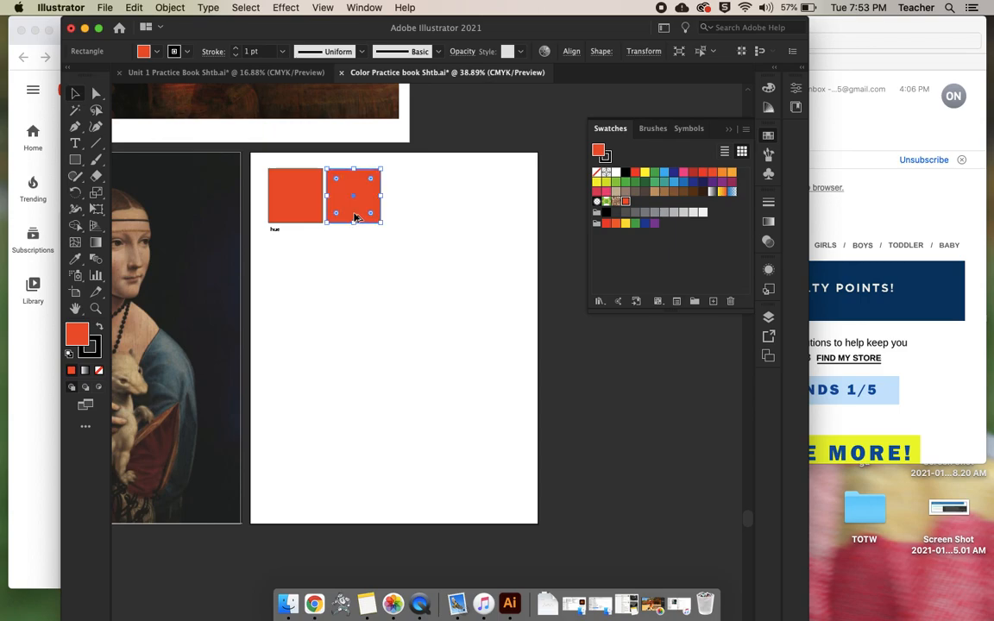
{"action": "left_click_drag", "start_coordinate": [354, 219], "coordinate": [415, 216]}
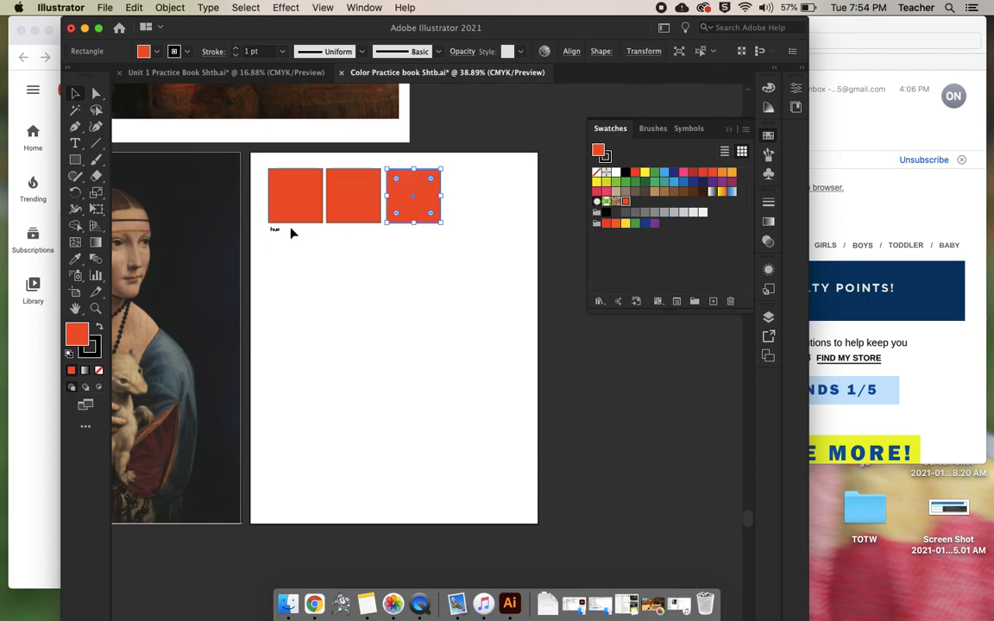
- Label the second square "tint" and the third square "shade", placing each text below its square
{"action": "key", "text": "t"}
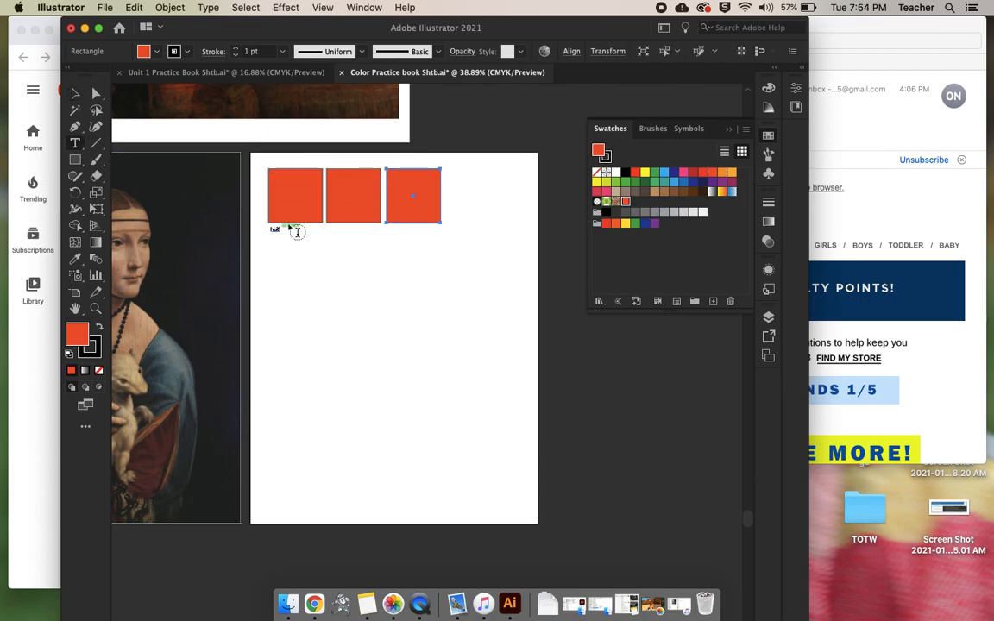
{"action": "left_click", "coordinate": [338, 230]}
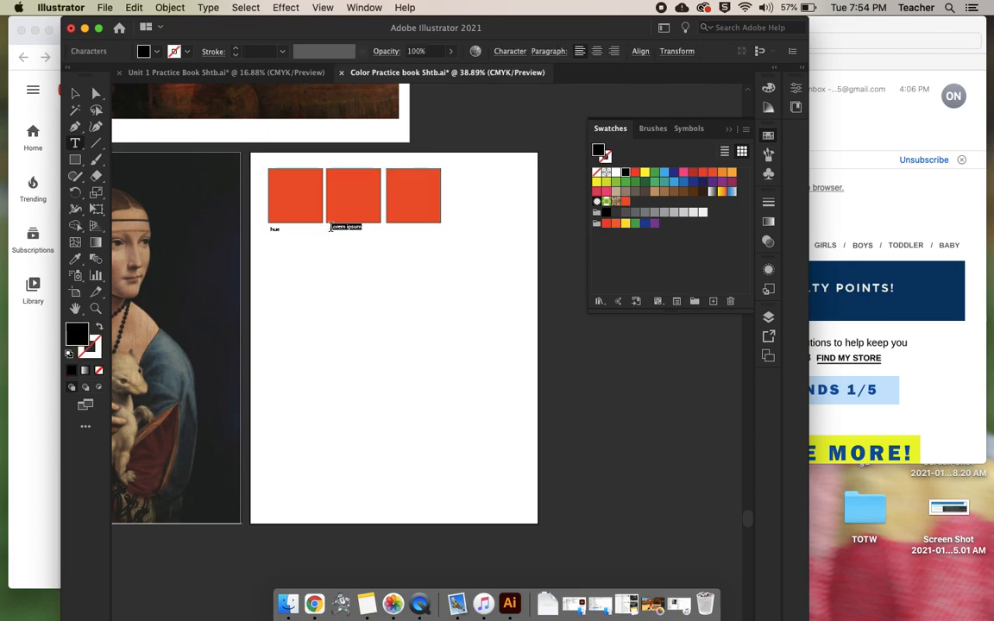
{"action": "type", "text": "s"}
{"action": "left_click", "coordinate": [410, 235]}
{"action": "left_click", "coordinate": [398, 227]}
{"action": "left_click", "coordinate": [76, 92]}
{"action": "mouse_move", "coordinate": [334, 226]}
{"action": "left_mouse_down"}
{"action": "mouse_move", "coordinate": [337, 236]}
{"action": "mouse_move", "coordinate": [333, 228]}
{"action": "left_mouse_up"}
{"action": "left_click_drag", "start_coordinate": [399, 227], "coordinate": [401, 232]}
{"action": "left_click", "coordinate": [481, 248]}
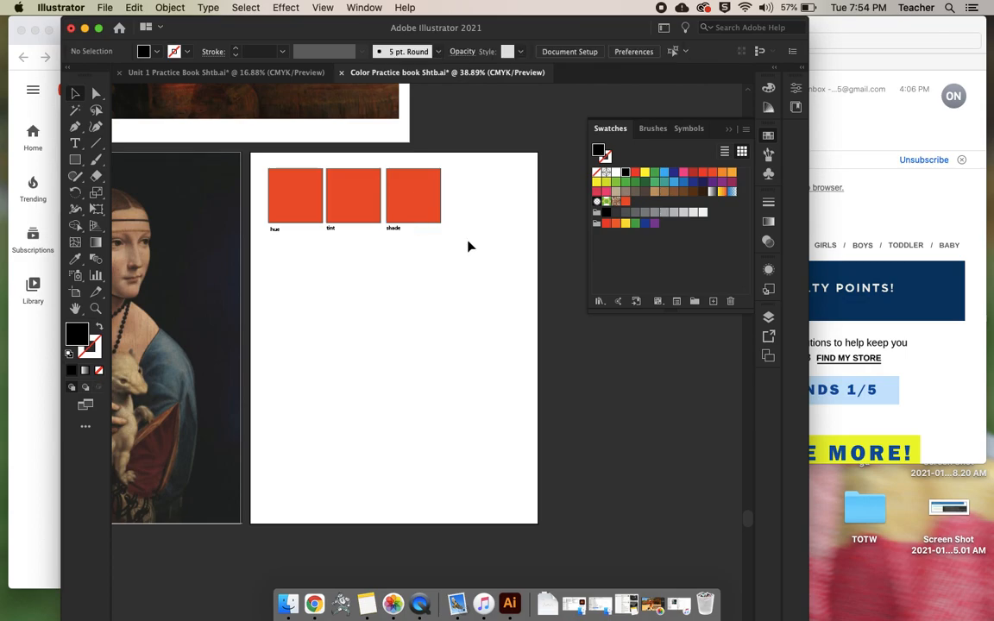
- Fill the middle square, labelled "tint", with the pale peach colour f4bba8
{"action": "left_click", "coordinate": [361, 209]}
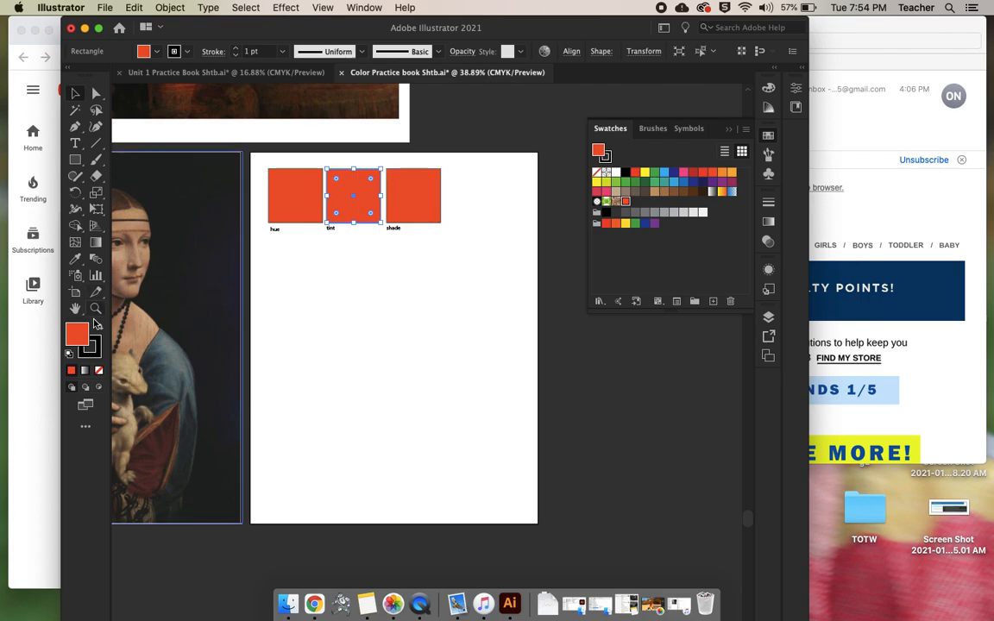
{"action": "double_click", "coordinate": [75, 339]}
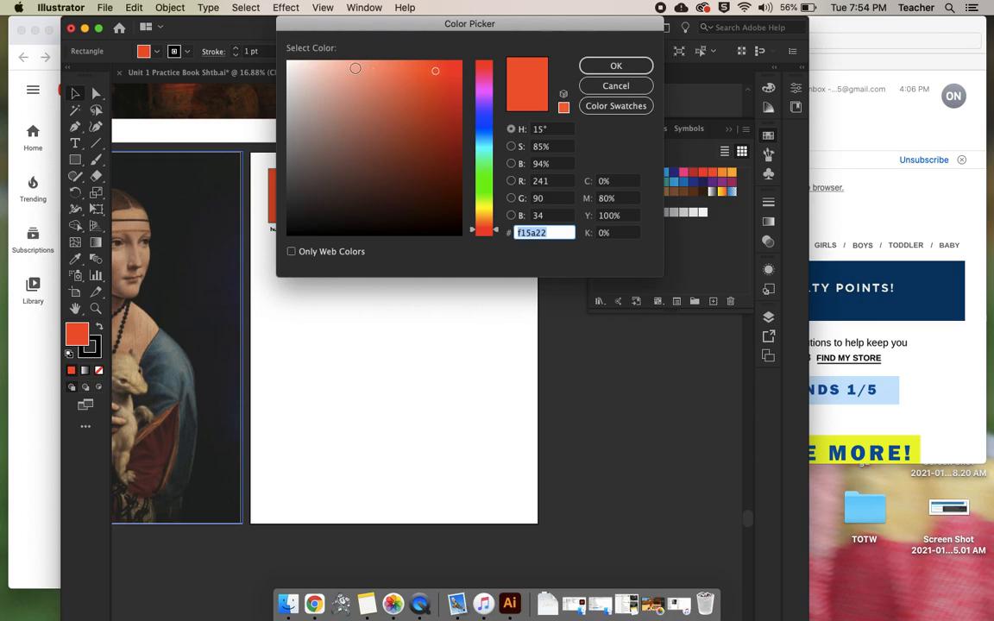
{"action": "left_click_drag", "start_coordinate": [302, 68], "coordinate": [342, 66]}
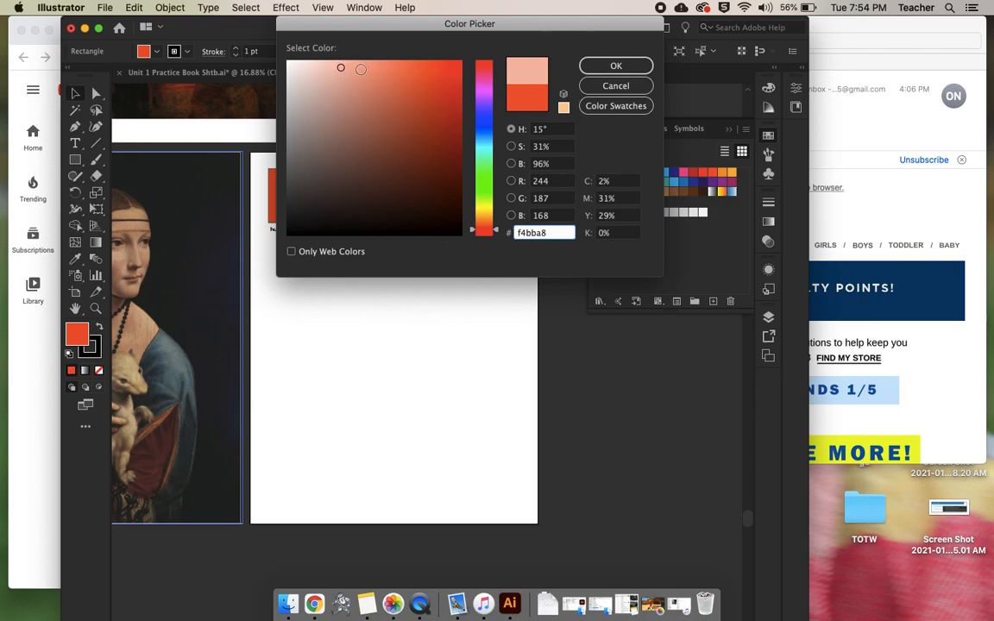
{"action": "left_click", "coordinate": [615, 67]}
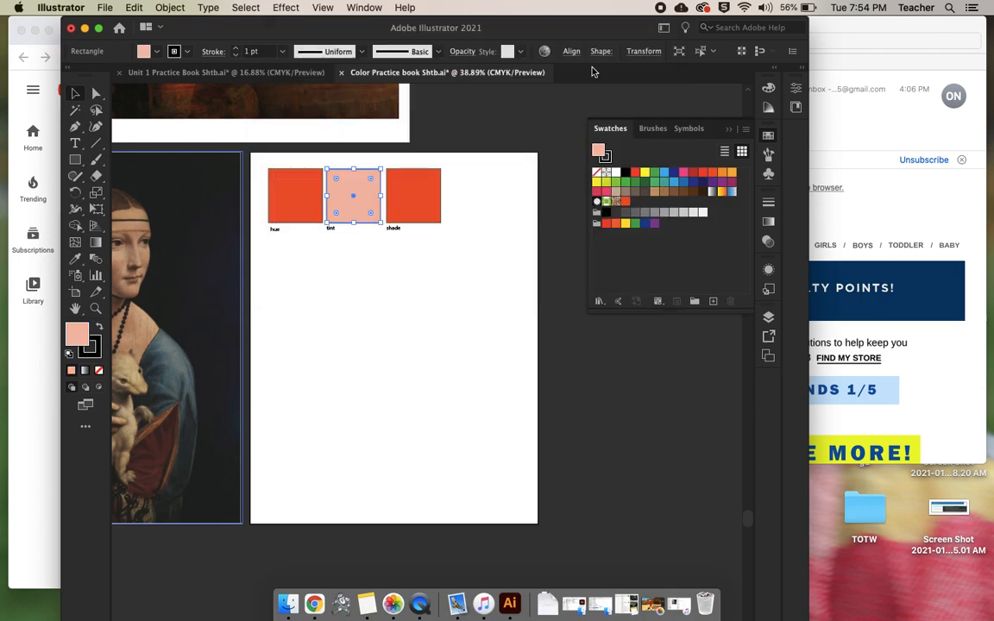
{"action": "left_click", "coordinate": [425, 203]}
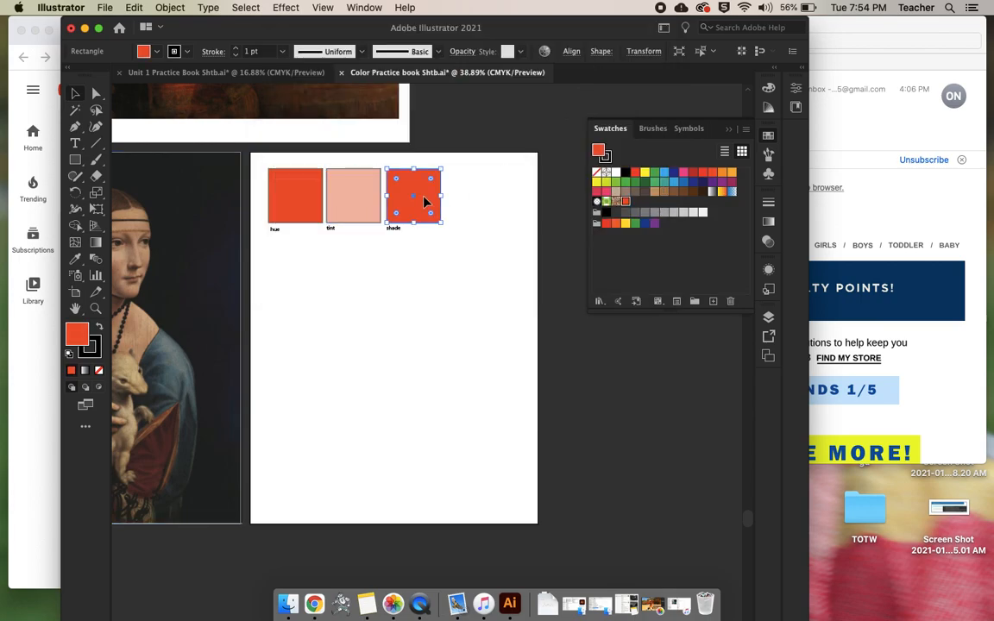
{"action": "double_click", "coordinate": [424, 200]}
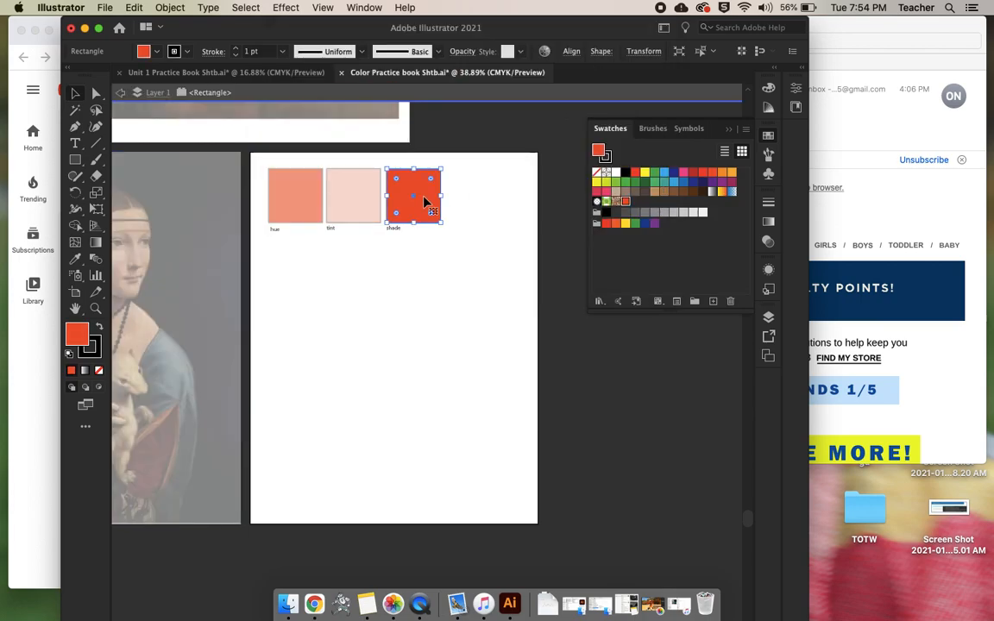
{"action": "left_click", "coordinate": [120, 94]}
{"action": "left_click", "coordinate": [120, 94]}
- Fill the third square, labelled "shade", with the dark red colour 932706
{"action": "left_click", "coordinate": [422, 207]}
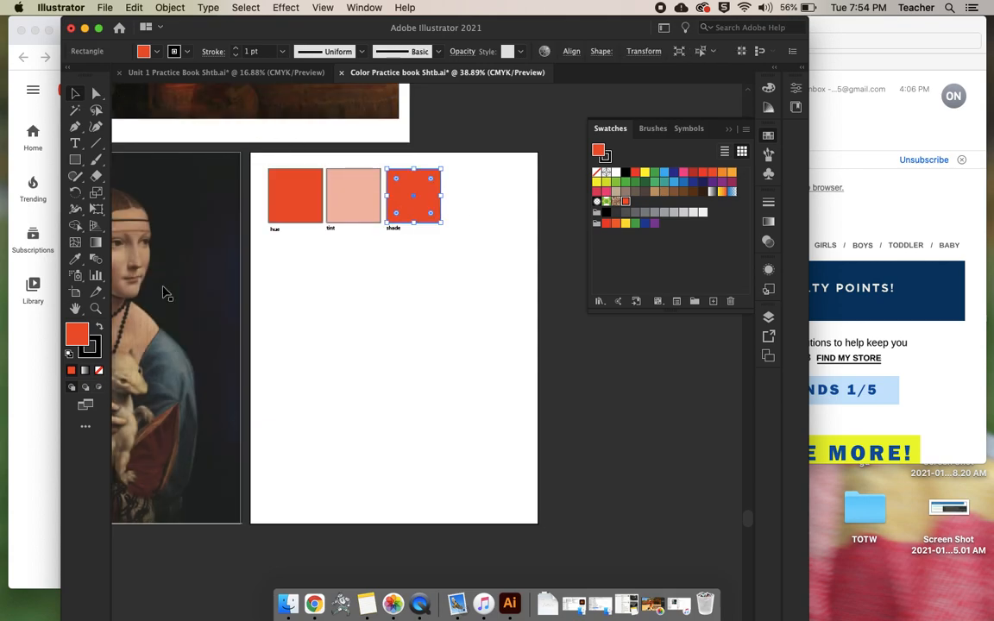
{"action": "double_click", "coordinate": [76, 333]}
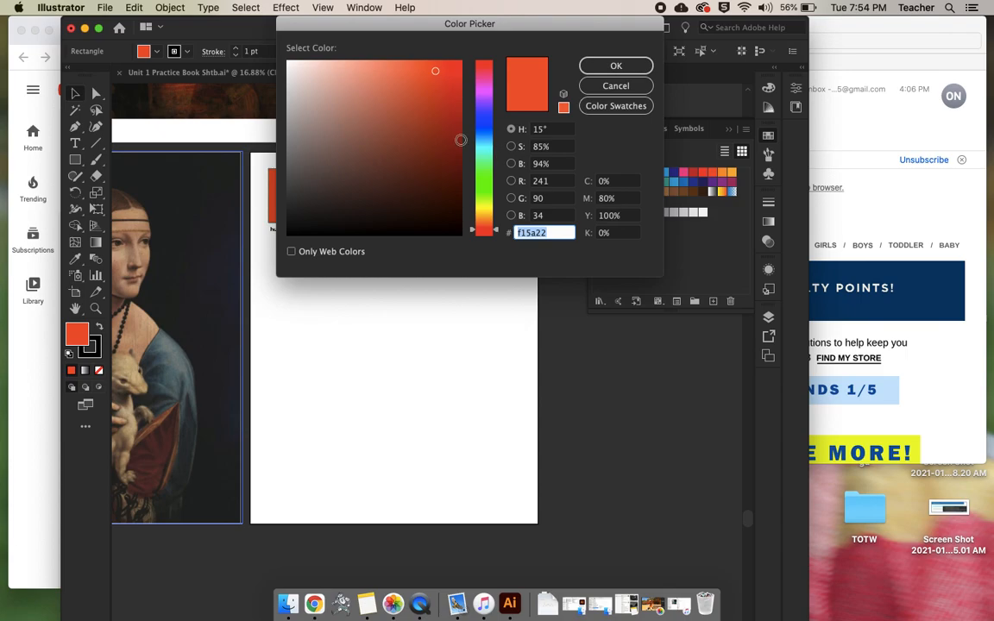
{"action": "left_click_drag", "start_coordinate": [453, 171], "coordinate": [454, 135]}
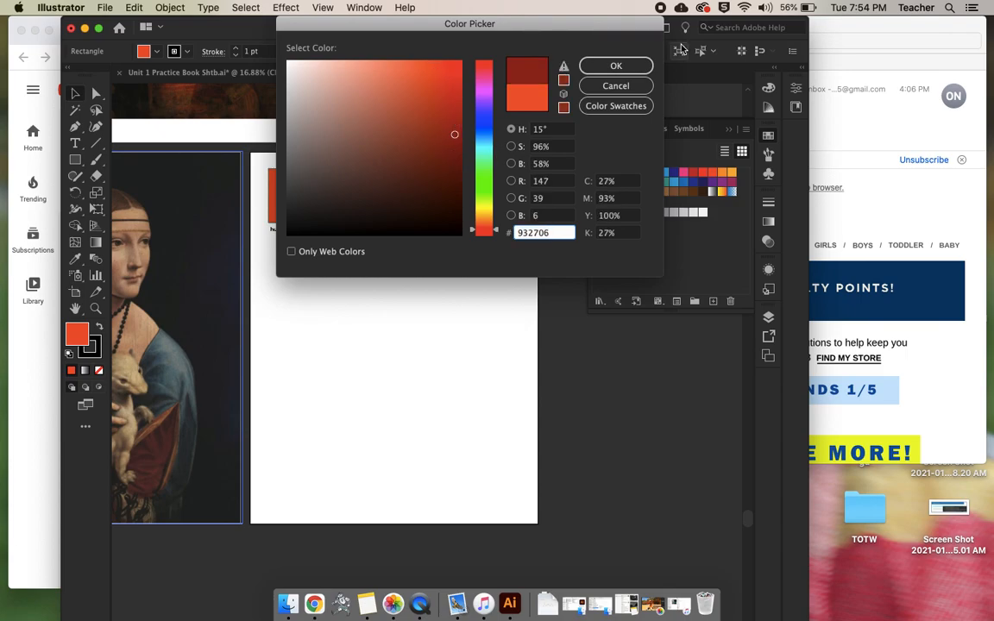
{"action": "left_click", "coordinate": [640, 69]}
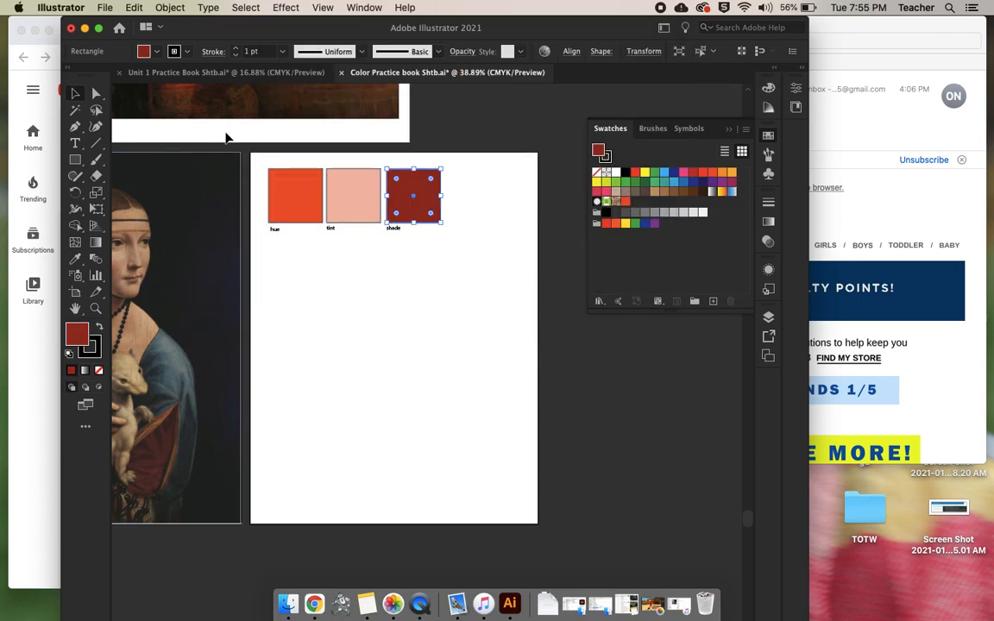
- Duplicate the red-orange "hue" square twice into a second row, beneath the "tint" and "shade" squares
{"action": "left_click", "coordinate": [281, 197]}
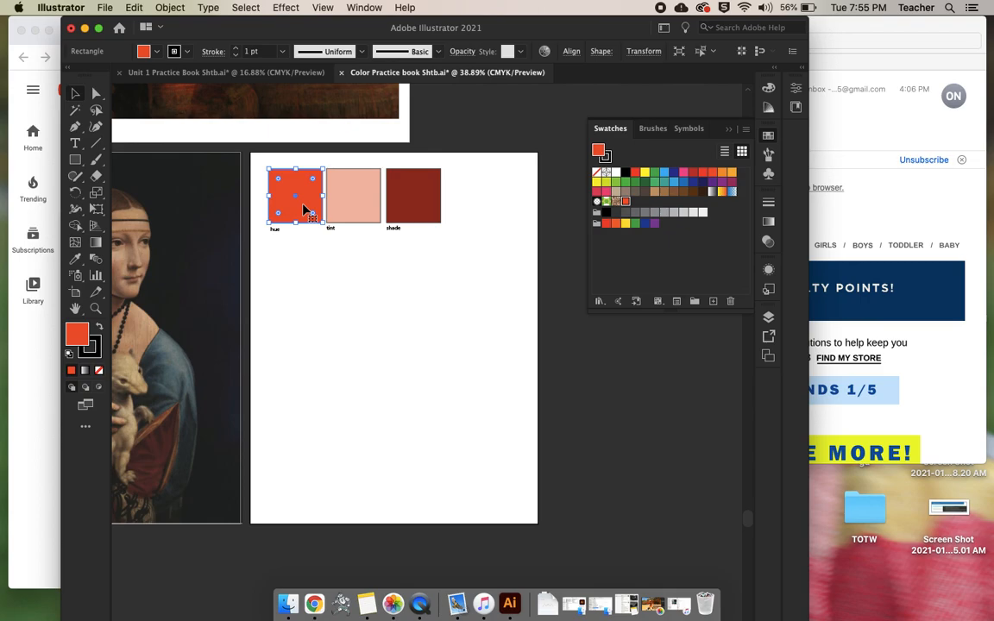
{"action": "left_click_drag", "start_coordinate": [303, 208], "coordinate": [420, 277]}
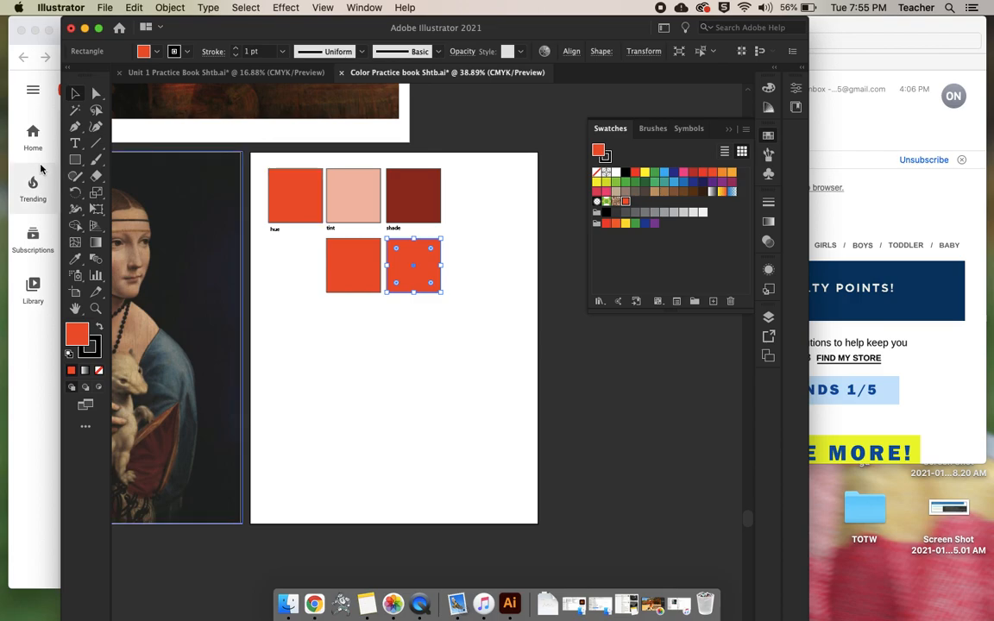
- Display the full CMYK sliders for the "hue" square's fill colour
{"action": "left_click", "coordinate": [294, 199]}
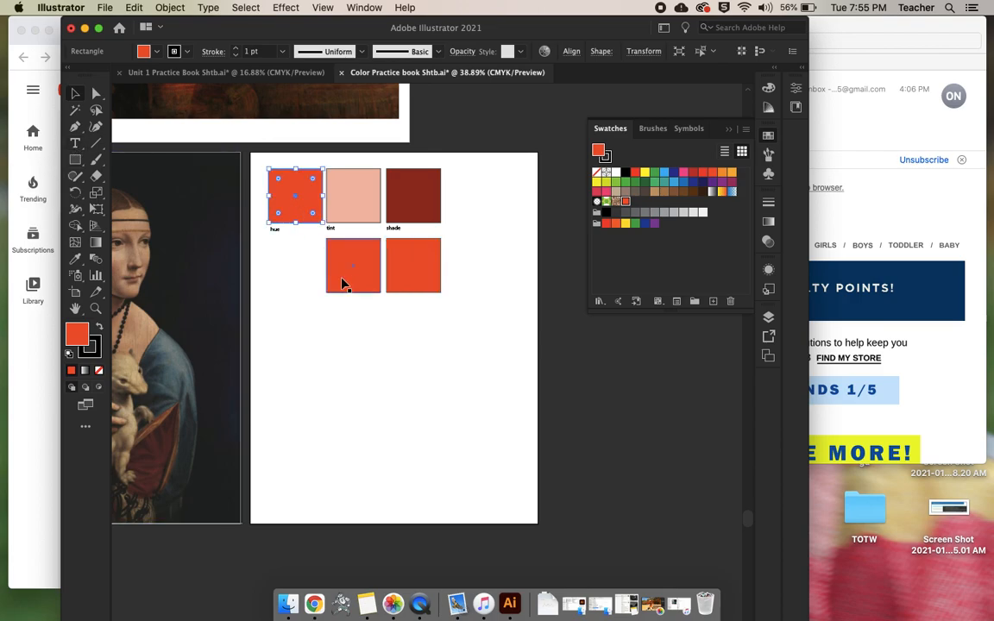
{"action": "left_click", "coordinate": [768, 89]}
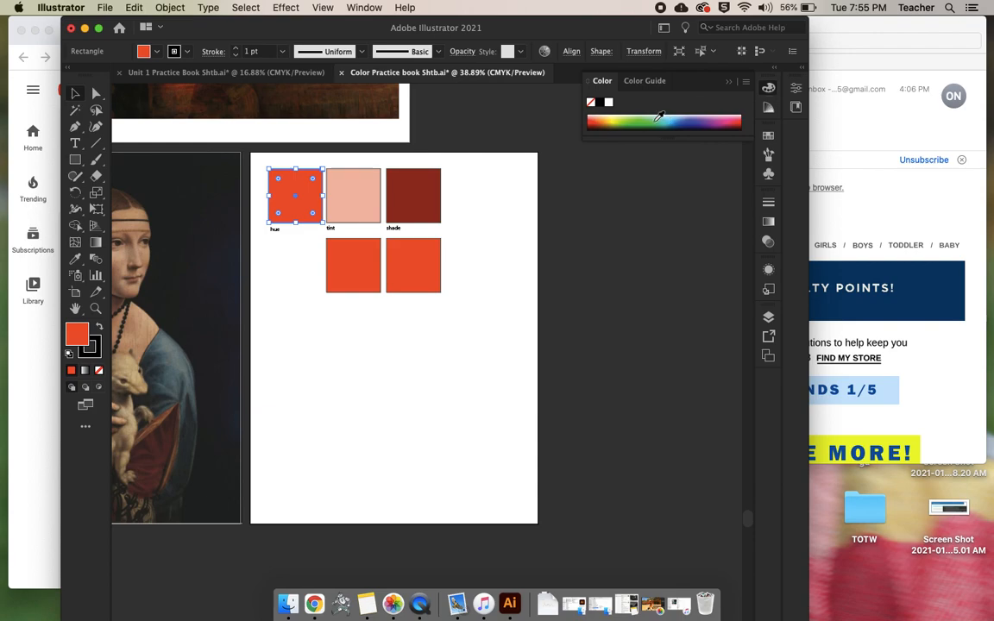
{"action": "left_click", "coordinate": [746, 82]}
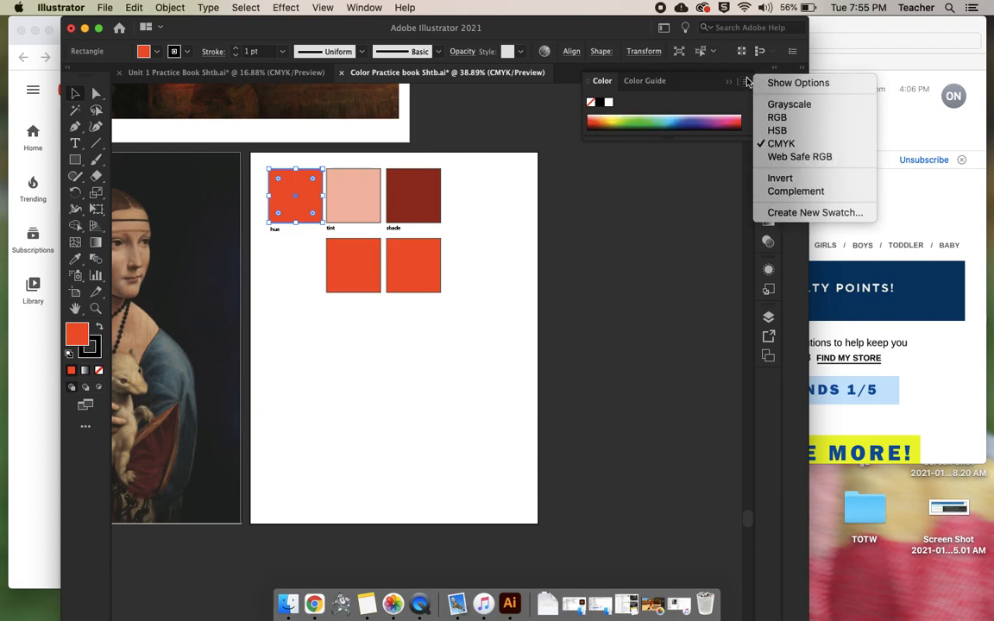
{"action": "left_click", "coordinate": [775, 81]}
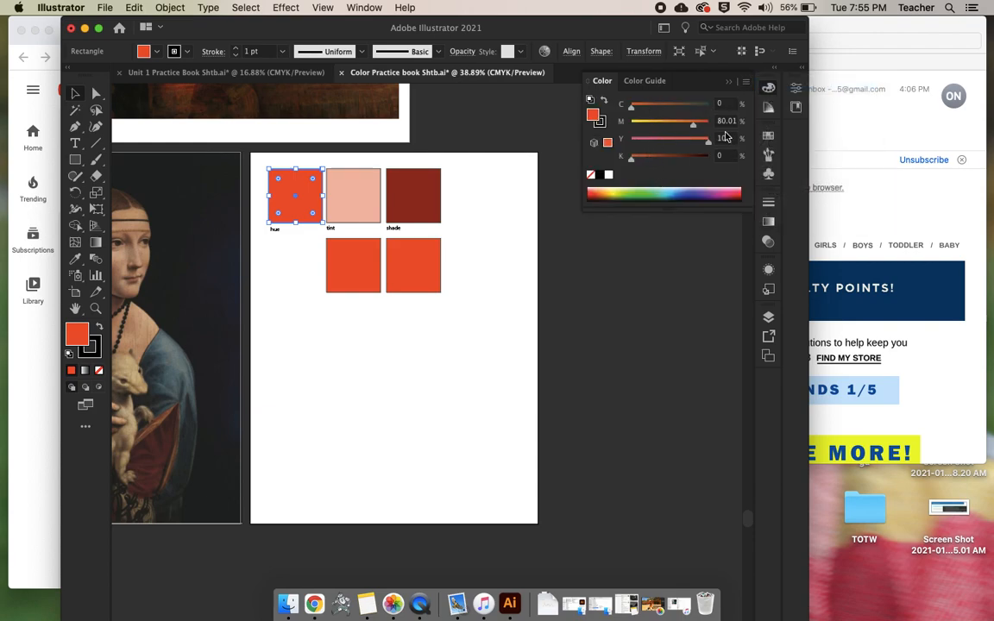
- Fill the square beneath "tint" with the turquoise complement of its red-orange, using the Complementary harmony rule in the Color Guide
{"action": "left_click", "coordinate": [349, 278]}
{"action": "left_click", "coordinate": [645, 81]}
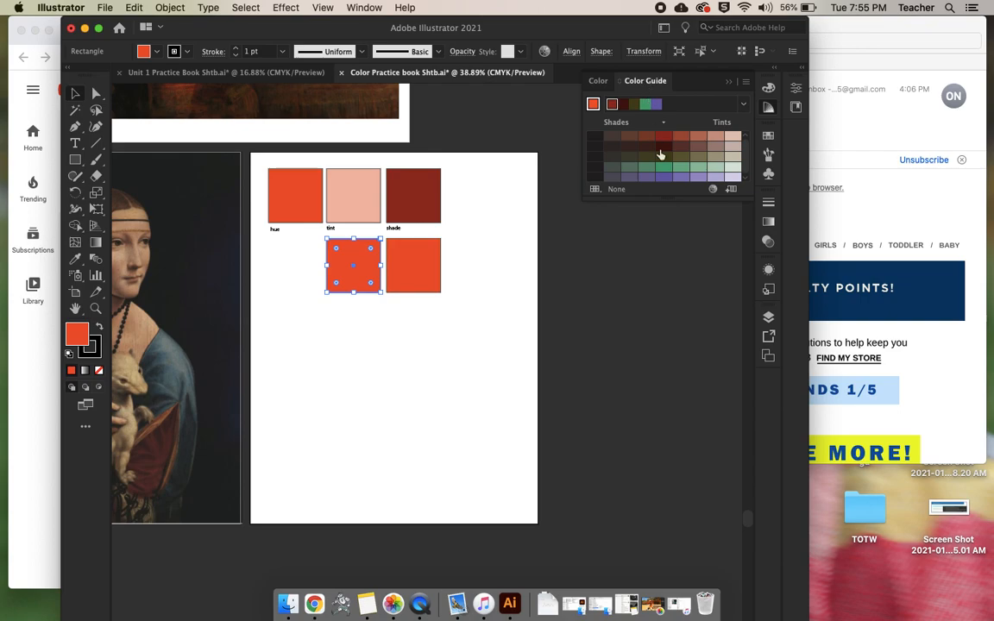
{"action": "left_click", "coordinate": [593, 104]}
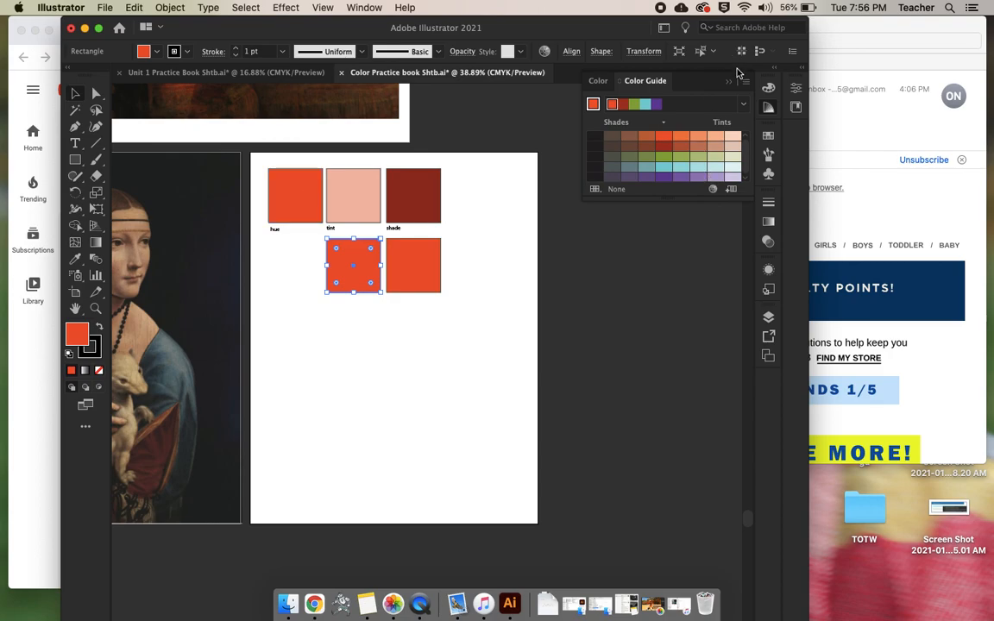
{"action": "left_click", "coordinate": [744, 104]}
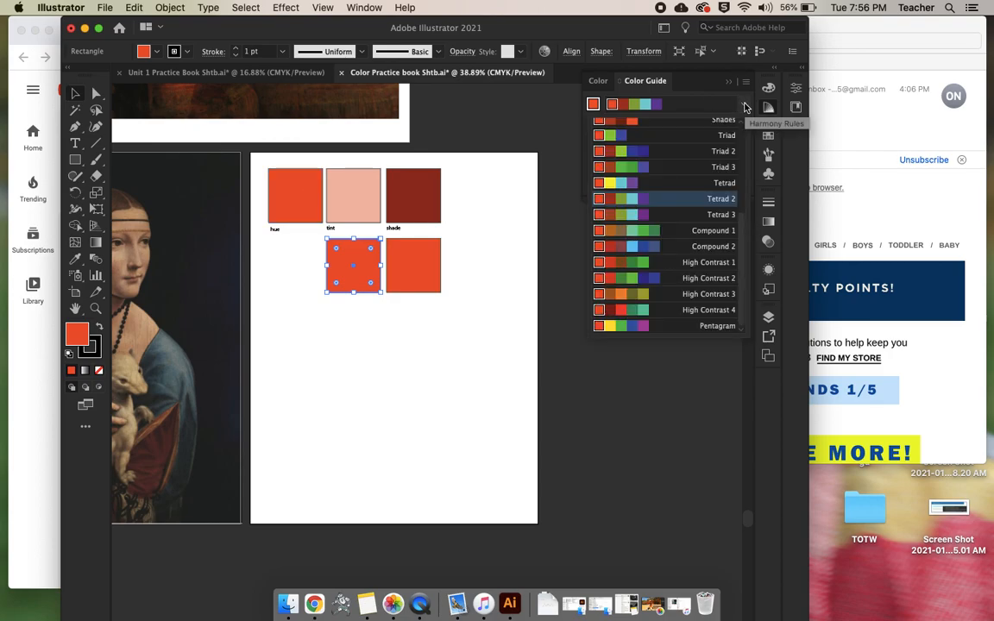
{"action": "scroll", "coordinate": [660, 204], "scroll_direction": "up", "scroll_amount": 3}
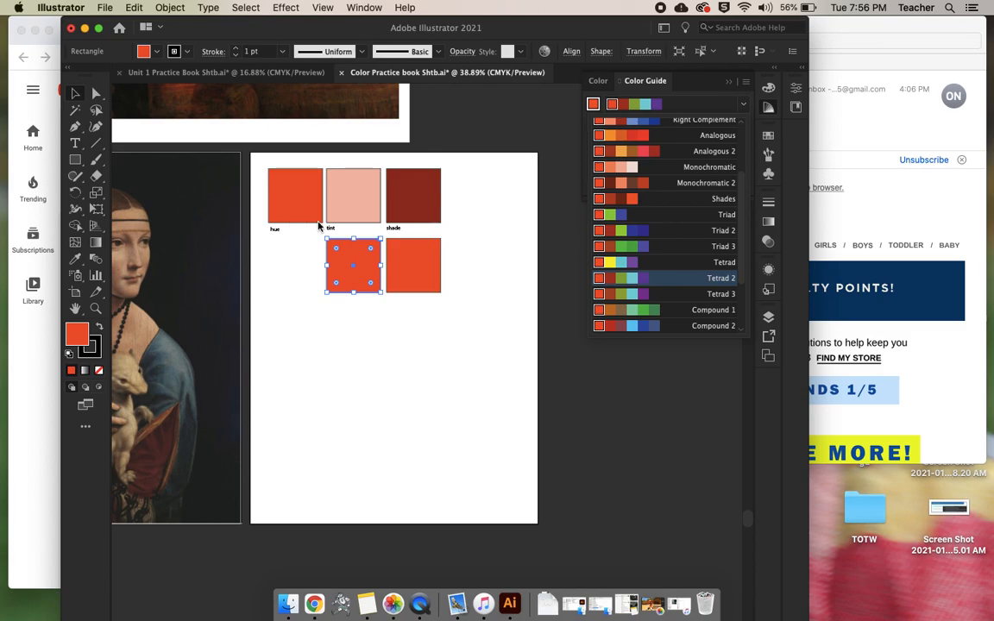
{"action": "scroll", "coordinate": [644, 222], "scroll_direction": "up", "scroll_amount": 3}
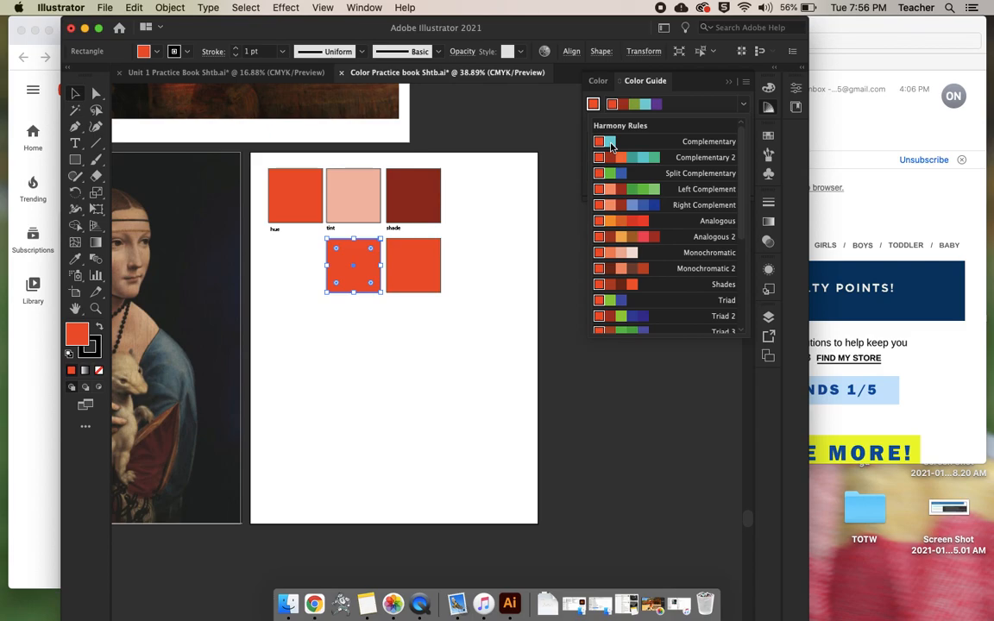
{"action": "left_click", "coordinate": [610, 145]}
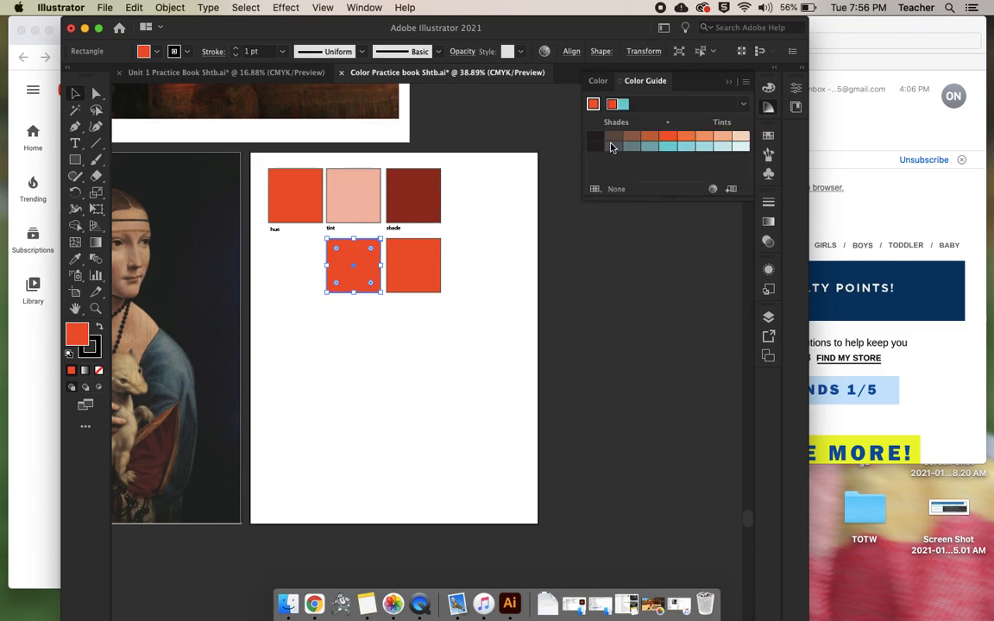
{"action": "left_click", "coordinate": [667, 148]}
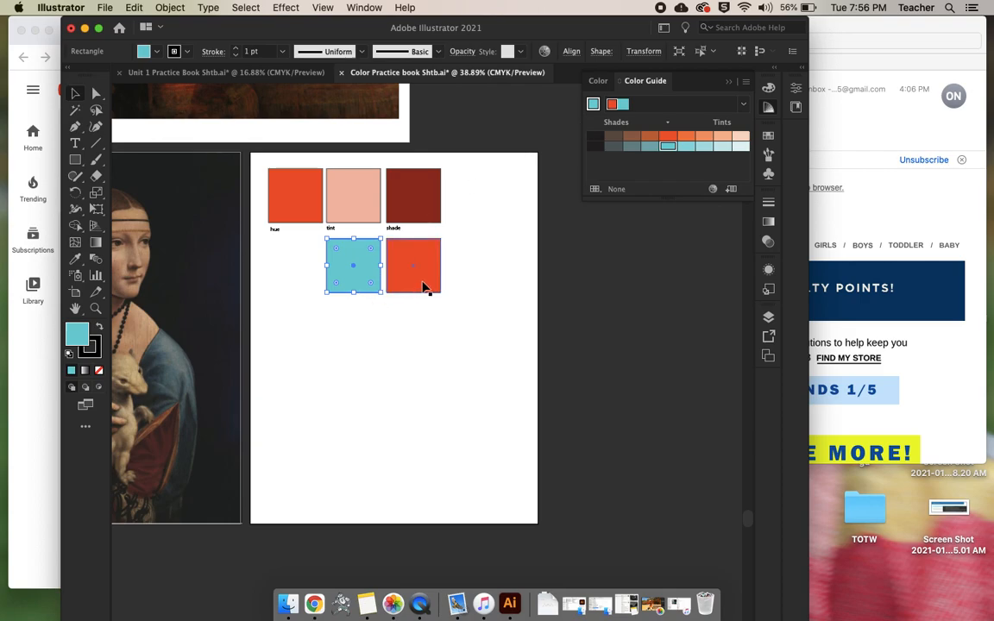
- Delete the spare red-orange square beneath "shade" and label the turquoise square "complimentary", placing the text just below it
{"action": "left_click", "coordinate": [424, 286]}
{"action": "key", "text": "Delete"}
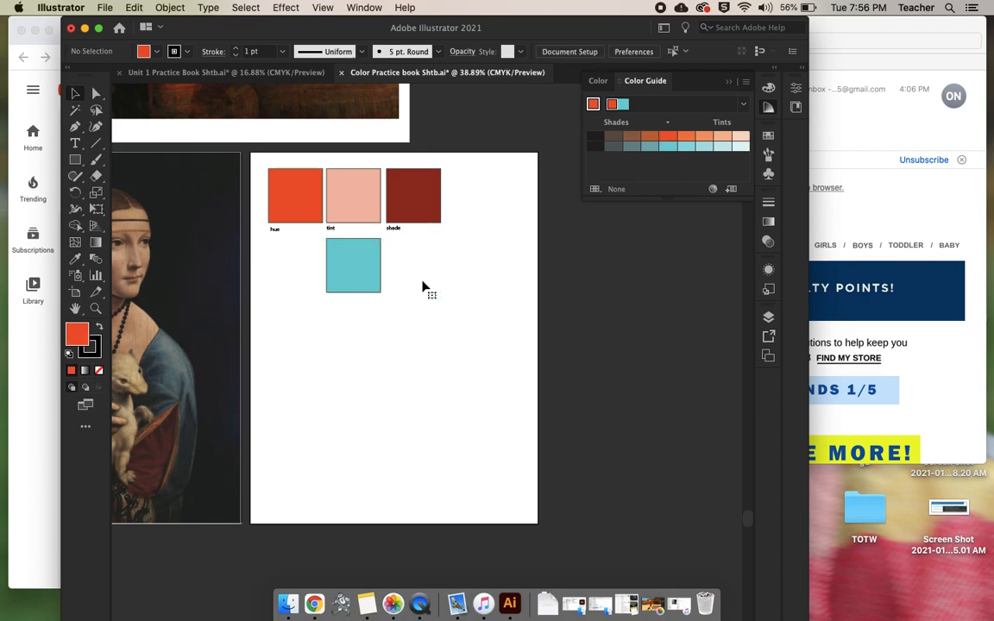
{"action": "left_click", "coordinate": [76, 144]}
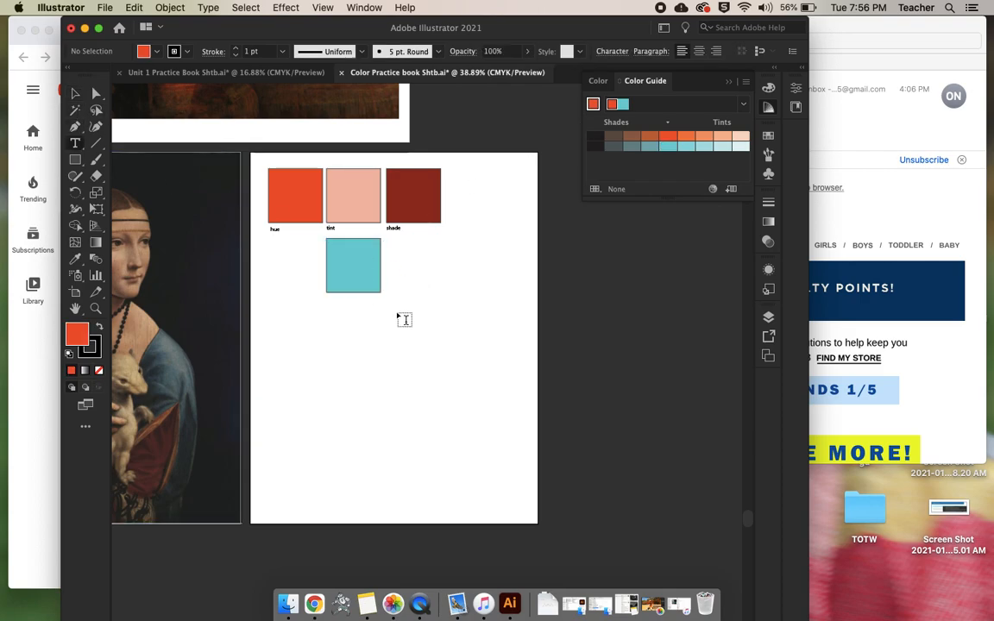
{"action": "left_click", "coordinate": [331, 308]}
{"action": "type", "text": "compl"}
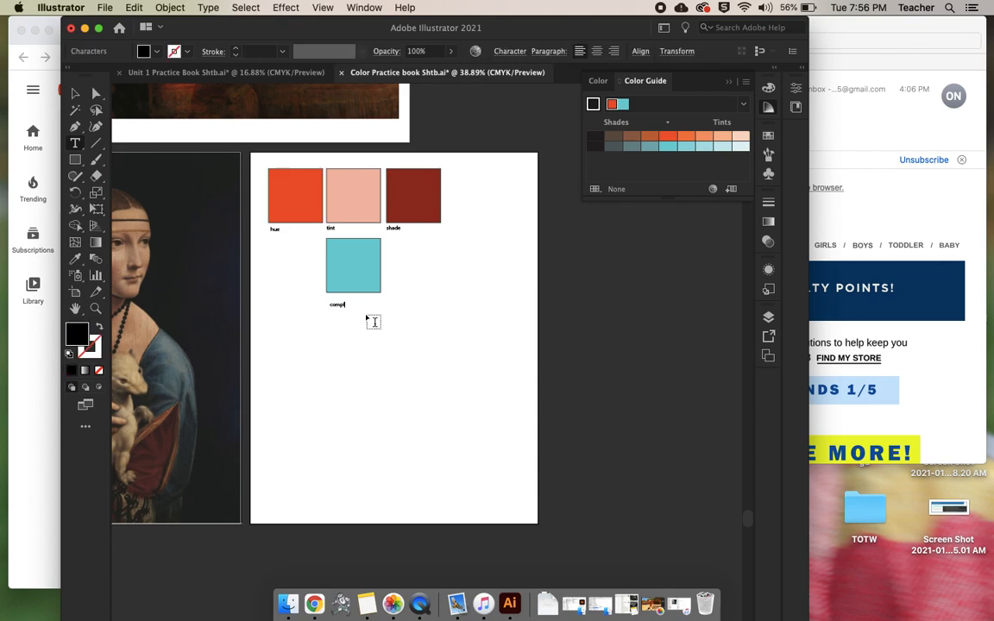
{"action": "type", "text": "imentary"}
{"action": "left_click", "coordinate": [75, 93]}
{"action": "left_click_drag", "start_coordinate": [336, 309], "coordinate": [337, 302]}
- Add the text label "monochromatic" to the right of the first row of squares
{"action": "left_click", "coordinate": [295, 213]}
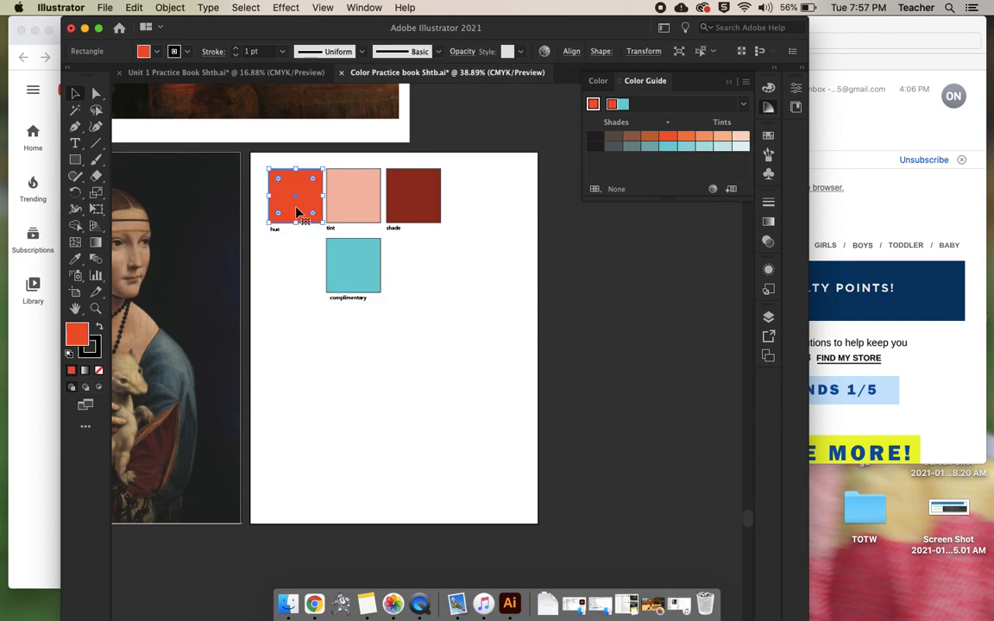
{"action": "left_click", "coordinate": [78, 144]}
{"action": "left_click", "coordinate": [455, 185]}
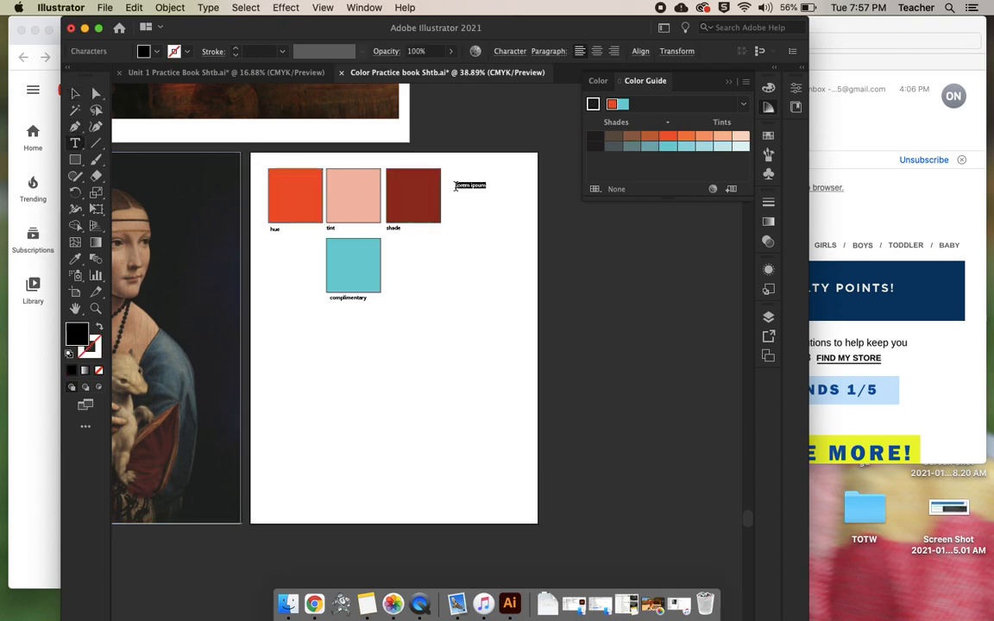
{"action": "type", "text": "ton"}
{"action": "left_click", "coordinate": [75, 93]}
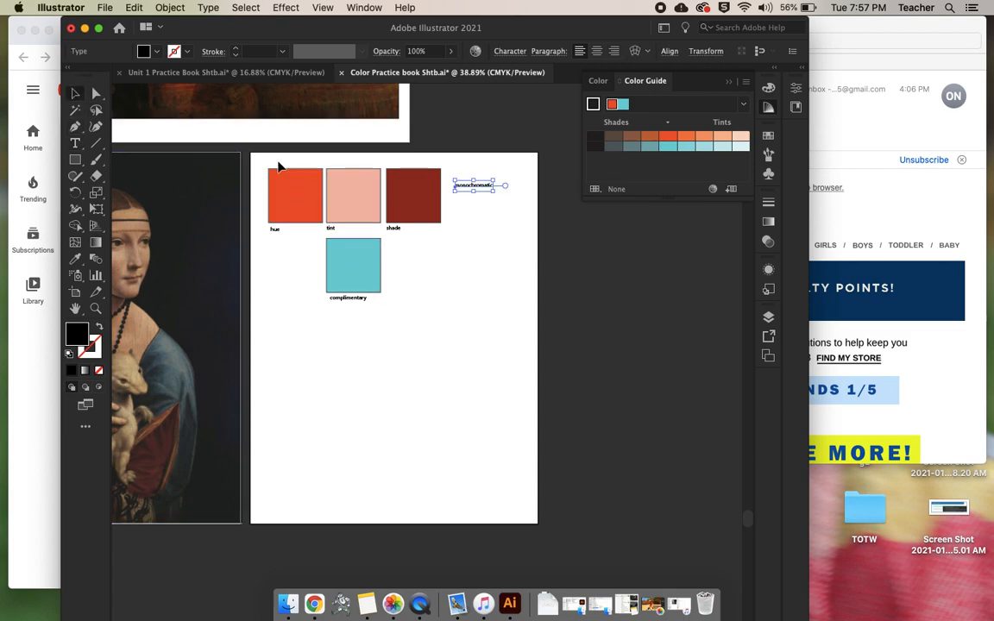
- Duplicate the red-orange "hue" square twice straight down, one copy beside the turquoise square and one directly below that copy
{"action": "left_click", "coordinate": [306, 211]}
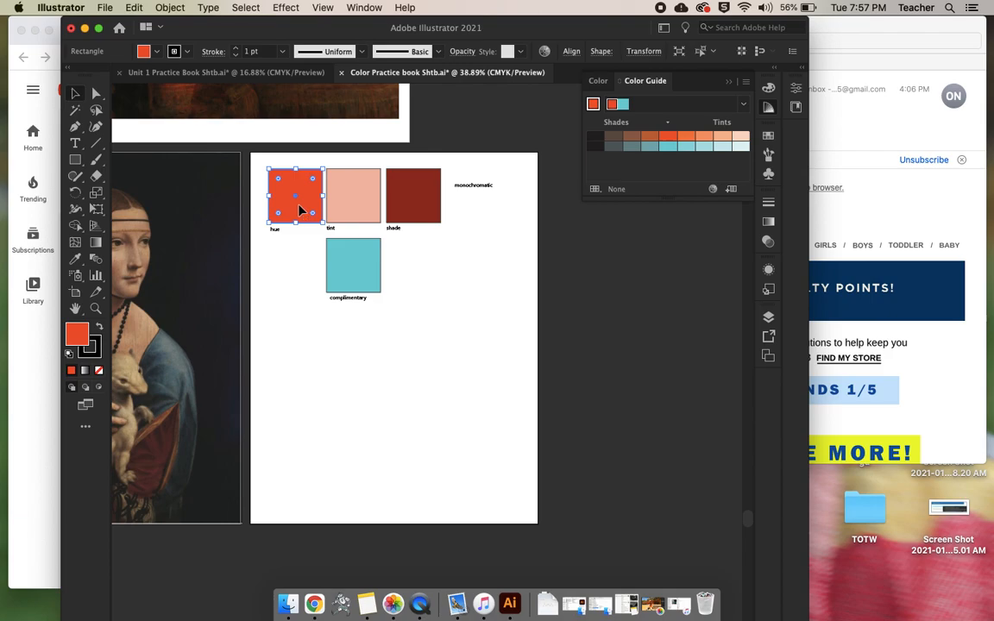
{"action": "left_click_drag", "start_coordinate": [300, 210], "coordinate": [299, 337]}
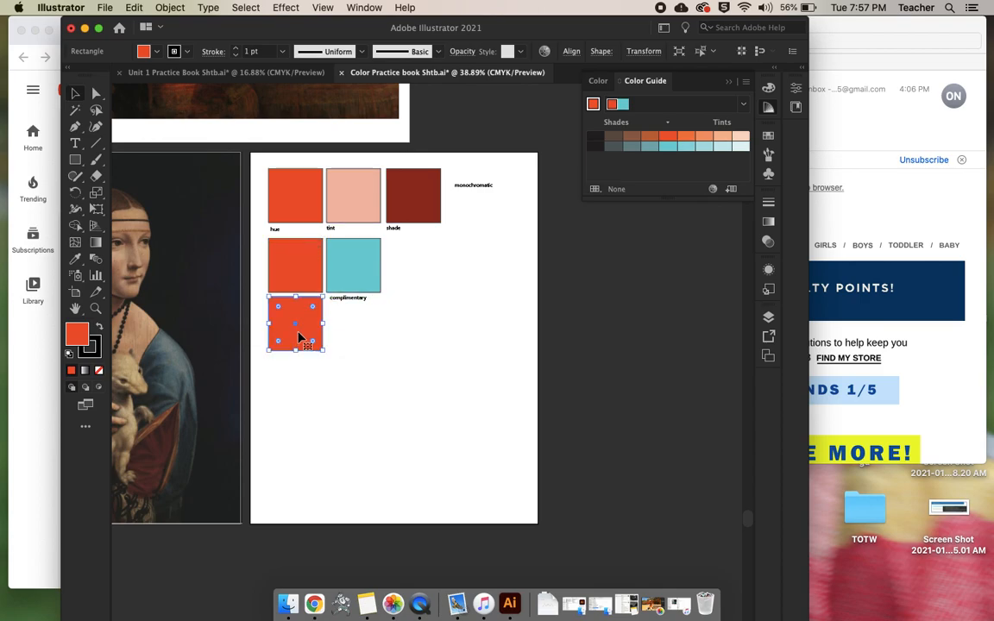
{"action": "left_click", "coordinate": [310, 254]}
{"action": "left_click", "coordinate": [301, 186]}
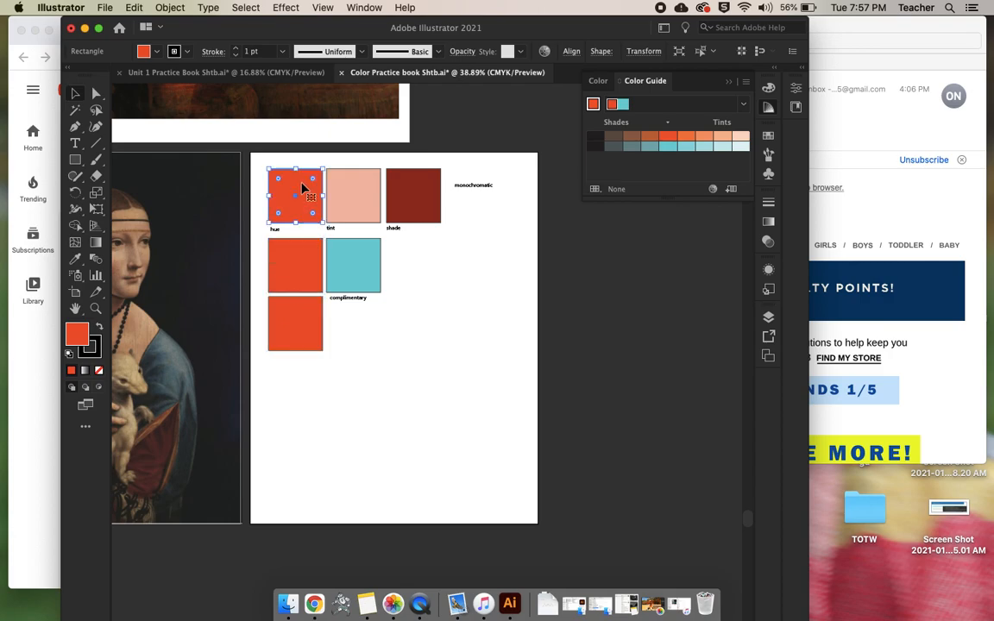
- Fill the red-orange square beside the turquoise one with the deeper red colour db1616
{"action": "left_click", "coordinate": [298, 275]}
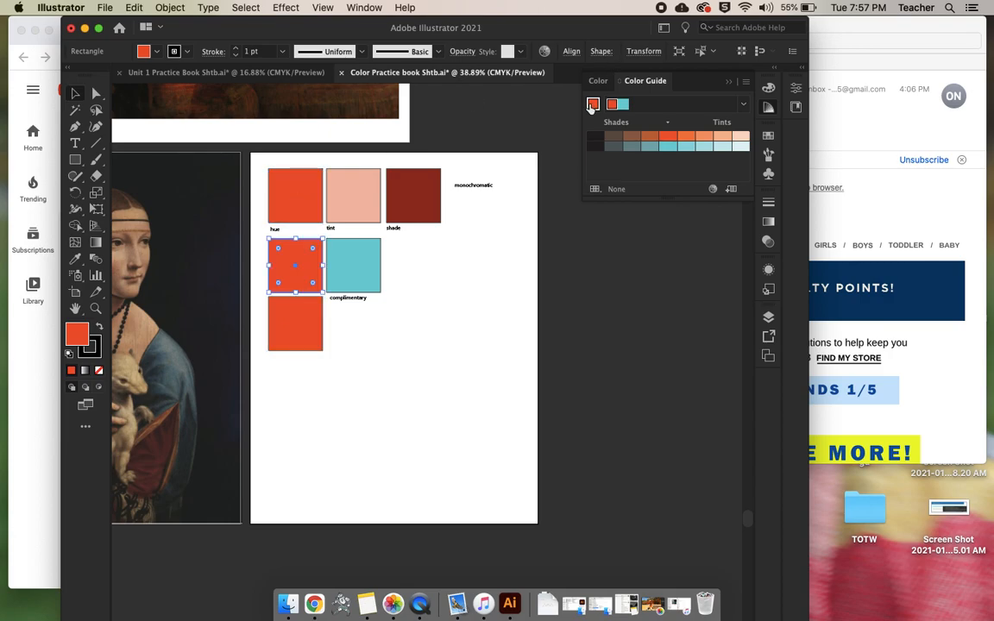
{"action": "left_click", "coordinate": [742, 104]}
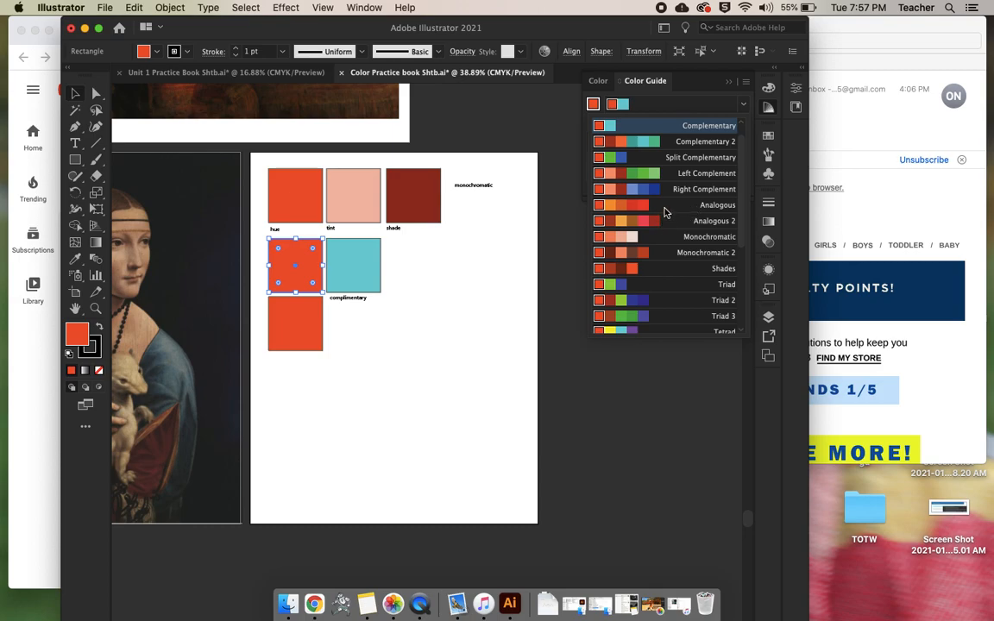
{"action": "left_click", "coordinate": [289, 260]}
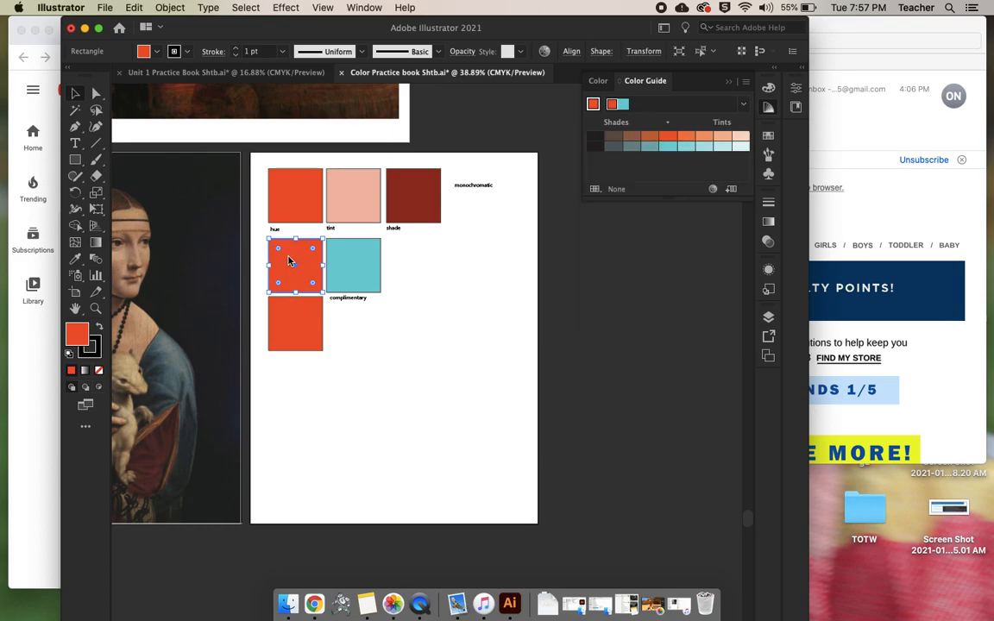
{"action": "double_click", "coordinate": [78, 334]}
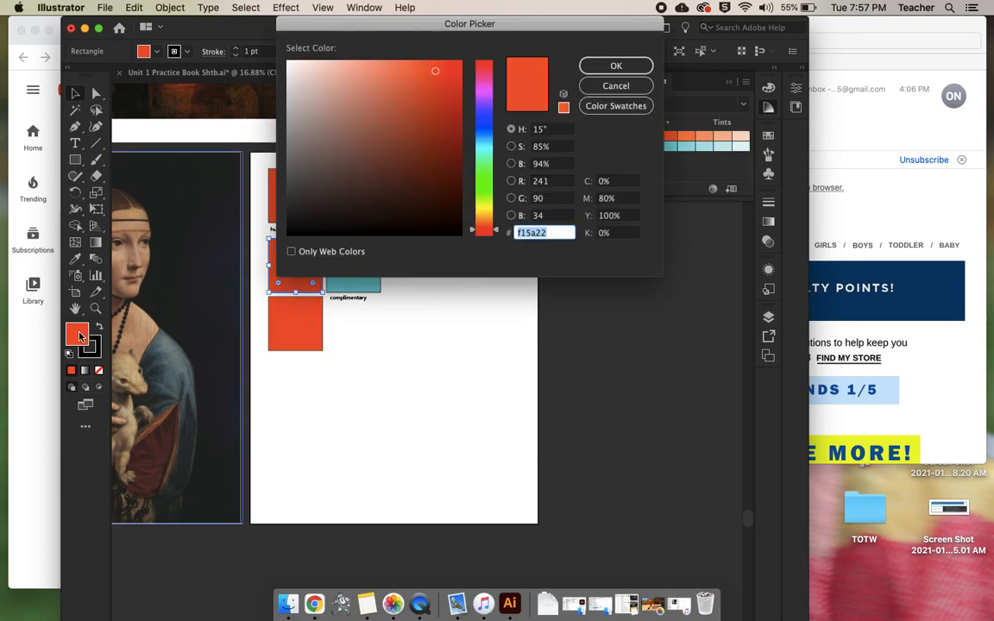
{"action": "type", "text": "ef2525"}
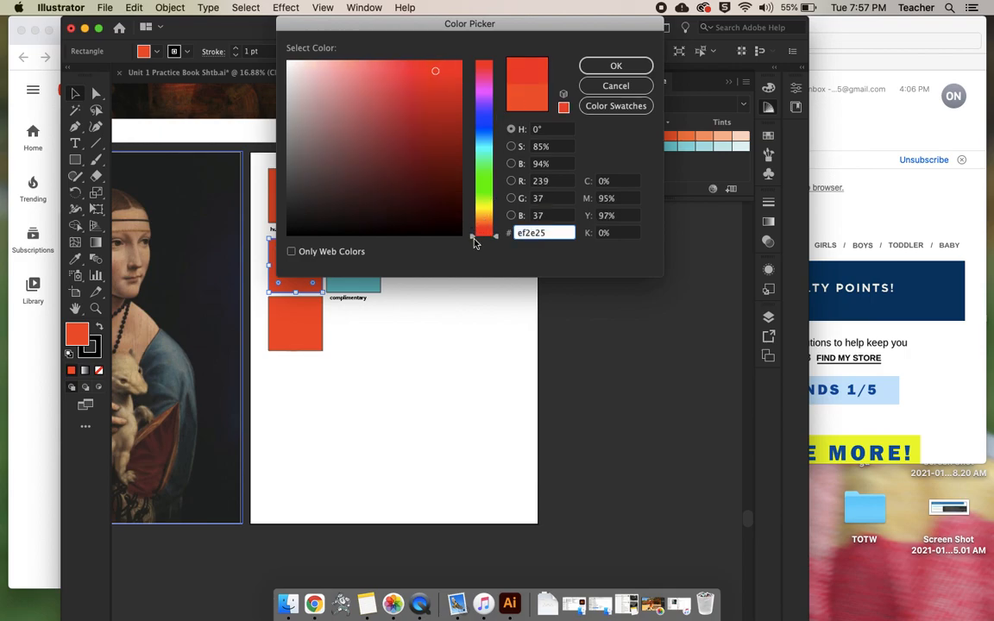
{"action": "mouse_move", "coordinate": [445, 76]}
{"action": "left_mouse_down"}
{"action": "mouse_move", "coordinate": [453, 72]}
{"action": "mouse_move", "coordinate": [444, 81]}
{"action": "left_mouse_up"}
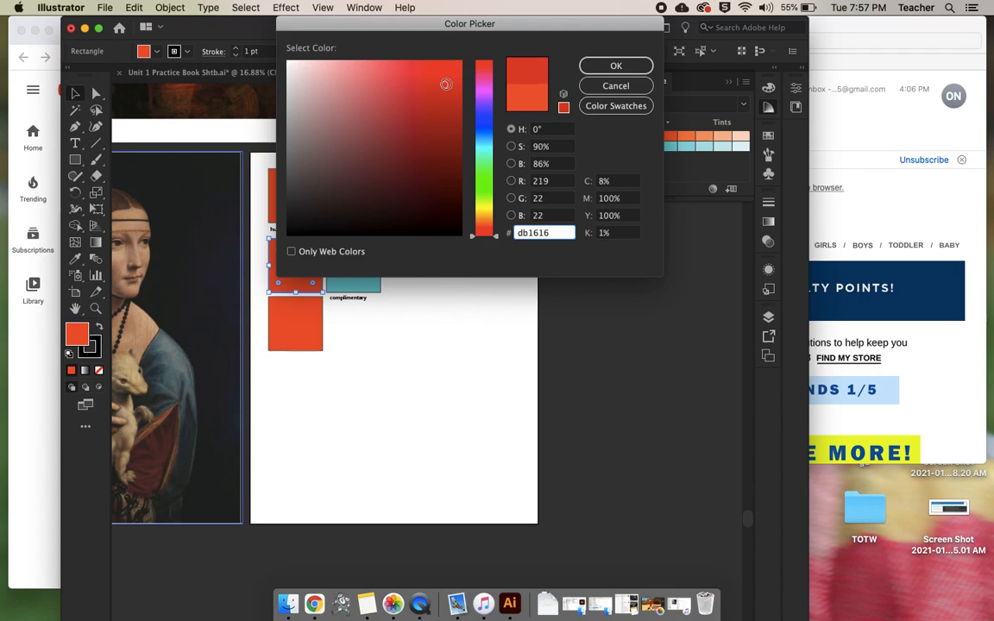
{"action": "left_click", "coordinate": [635, 66]}
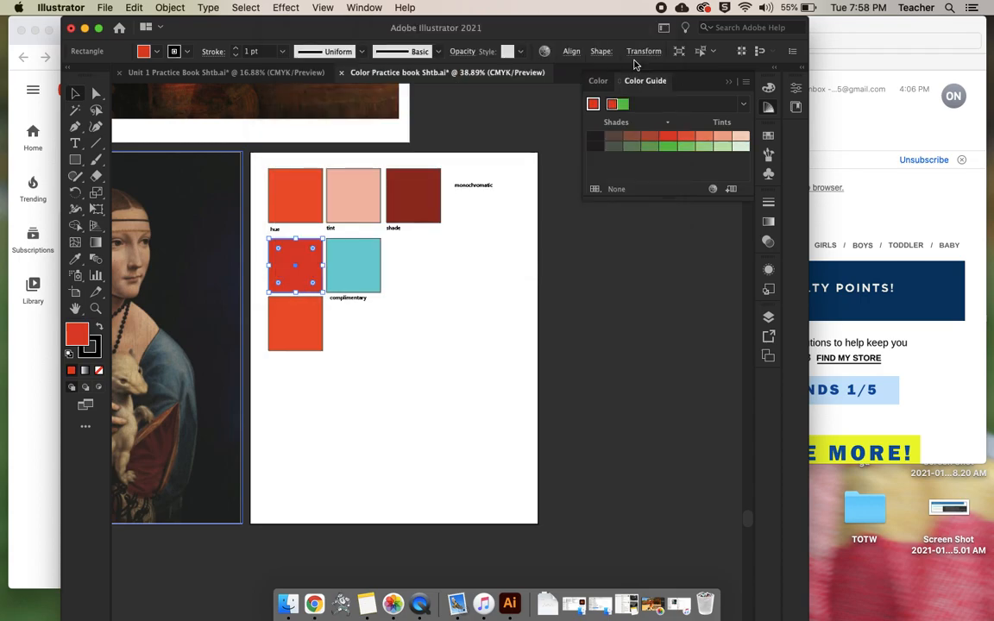
{"action": "left_click", "coordinate": [321, 326]}
{"action": "double_click", "coordinate": [306, 330]}
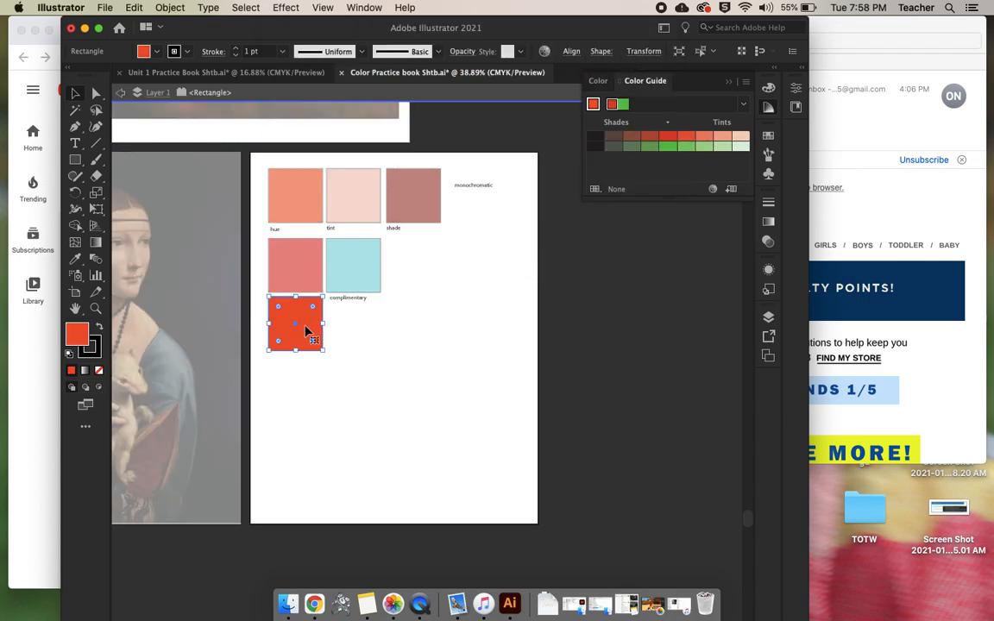
{"action": "left_click", "coordinate": [122, 94]}
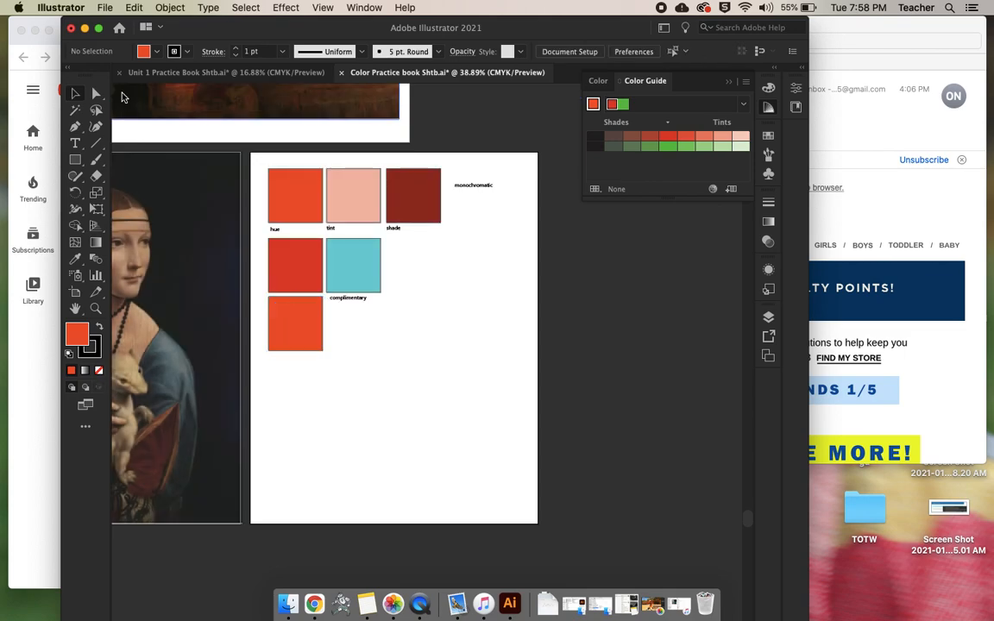
- Fill the red-orange square directly beneath the deeper red one with the orange colour e48925
{"action": "left_click", "coordinate": [309, 332]}
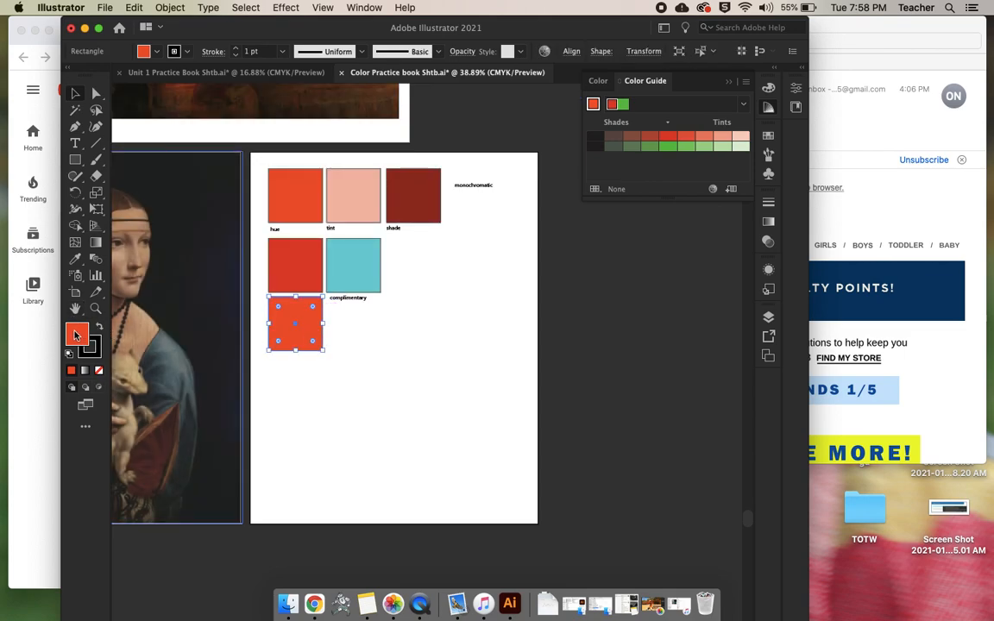
{"action": "double_click", "coordinate": [77, 334]}
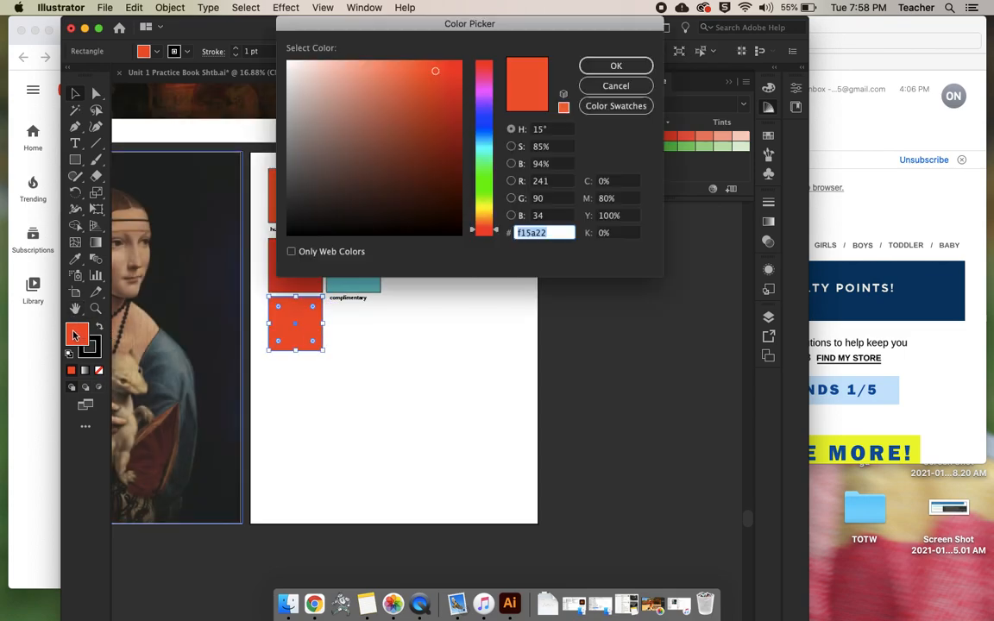
{"action": "left_click", "coordinate": [487, 222]}
{"action": "left_click_drag", "start_coordinate": [485, 223], "coordinate": [472, 215]}
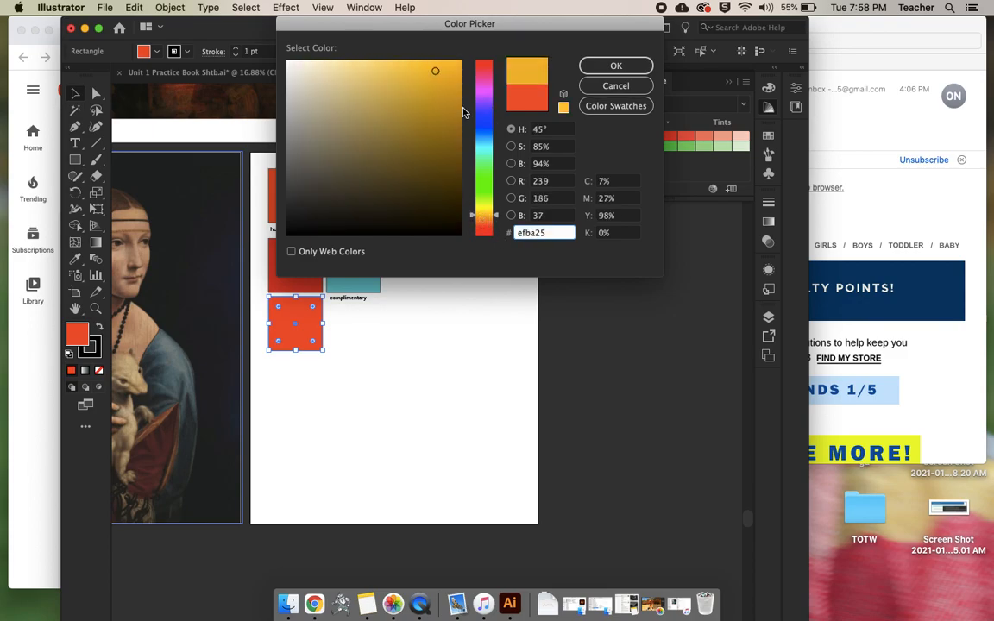
{"action": "left_click", "coordinate": [493, 220]}
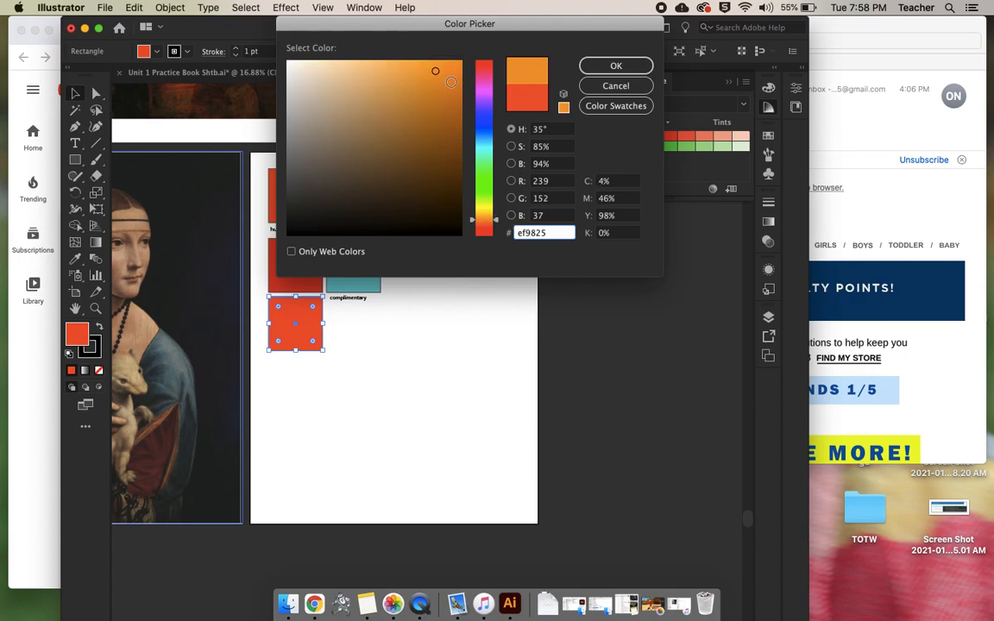
{"action": "left_click", "coordinate": [452, 78]}
{"action": "left_click", "coordinate": [617, 66]}
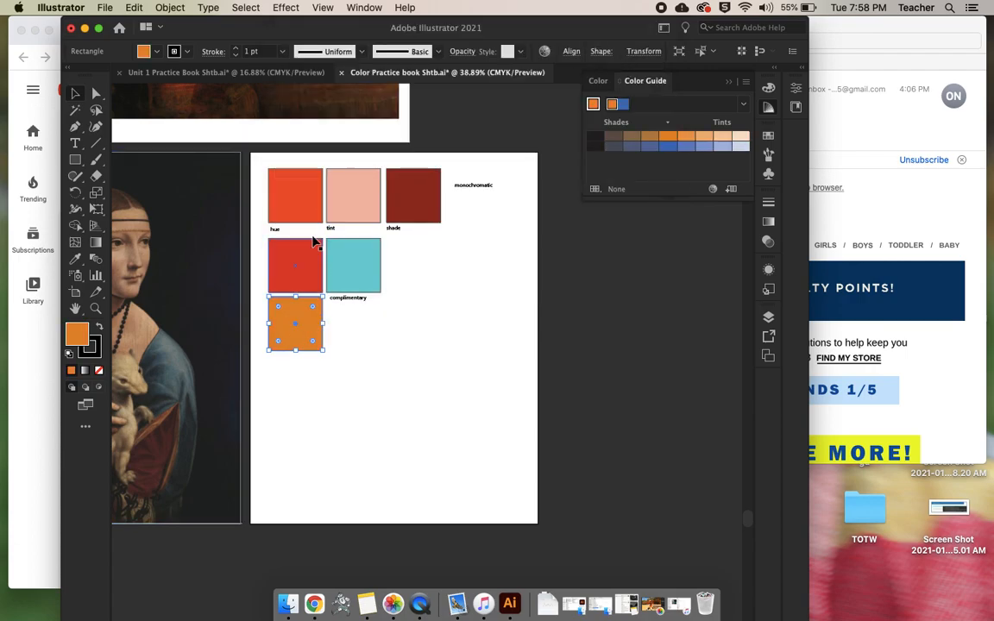
- Add the text label "analogous" just below the orange square at the foot of the first column
{"action": "left_click", "coordinate": [291, 181]}
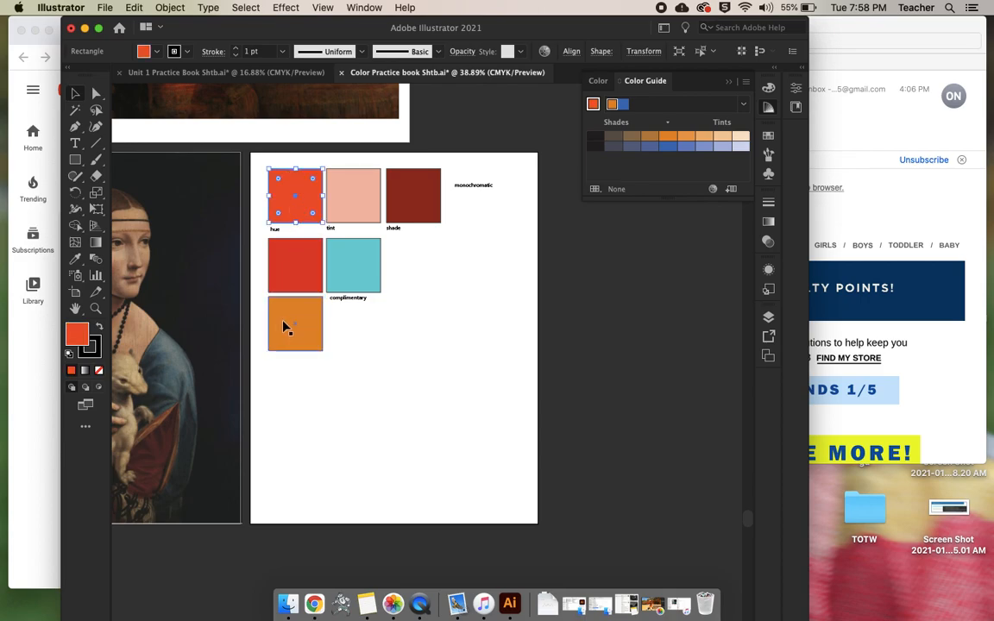
{"action": "left_click", "coordinate": [260, 318]}
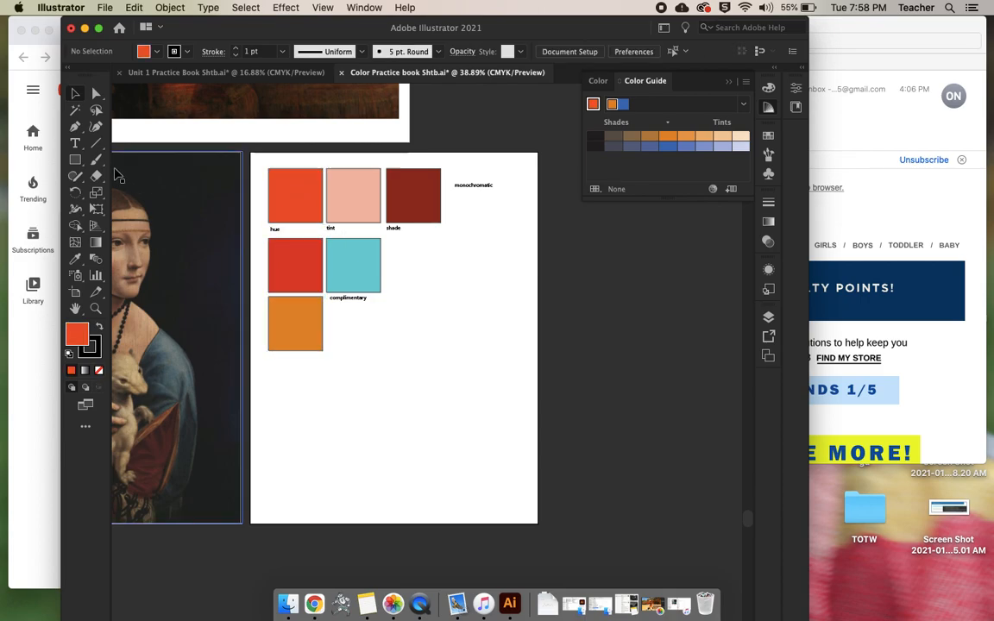
{"action": "left_click", "coordinate": [75, 143]}
{"action": "left_click", "coordinate": [271, 371]}
{"action": "type", "text": "a"}
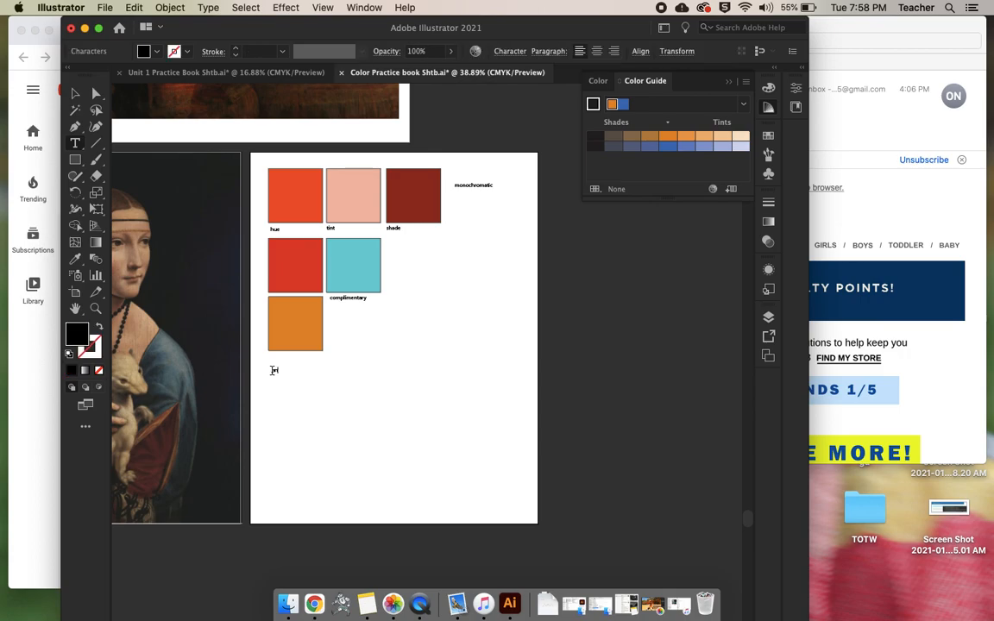
{"action": "type", "text": "nalogous"}
- Paint freehand black brush lines linking "analogous" to the first column, "monochromatic" to the first row, and "complimentary" to the hue square
{"action": "left_click", "coordinate": [95, 159]}
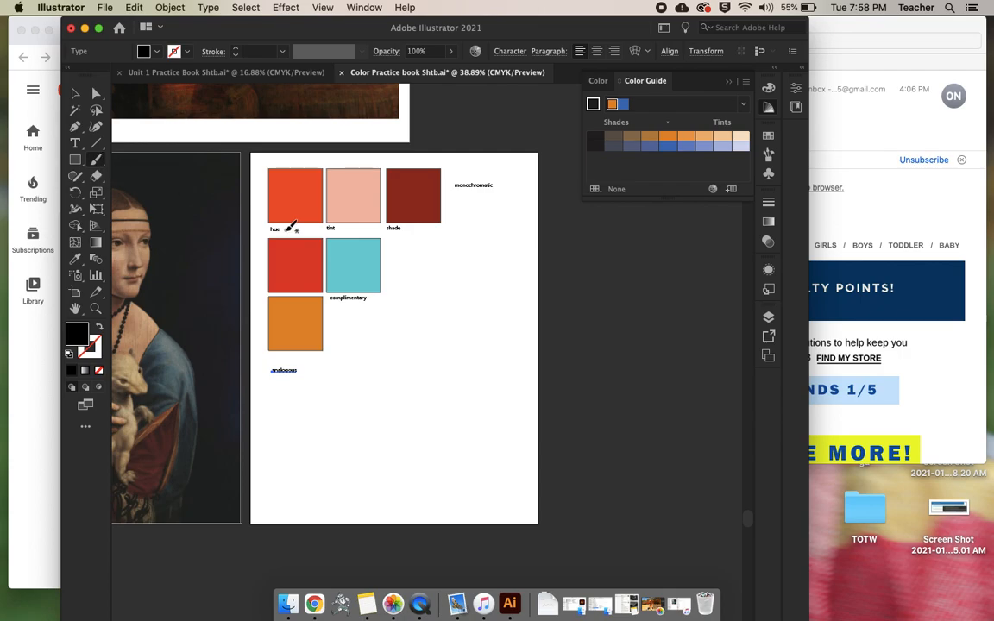
{"action": "left_click_drag", "start_coordinate": [261, 366], "coordinate": [263, 200]}
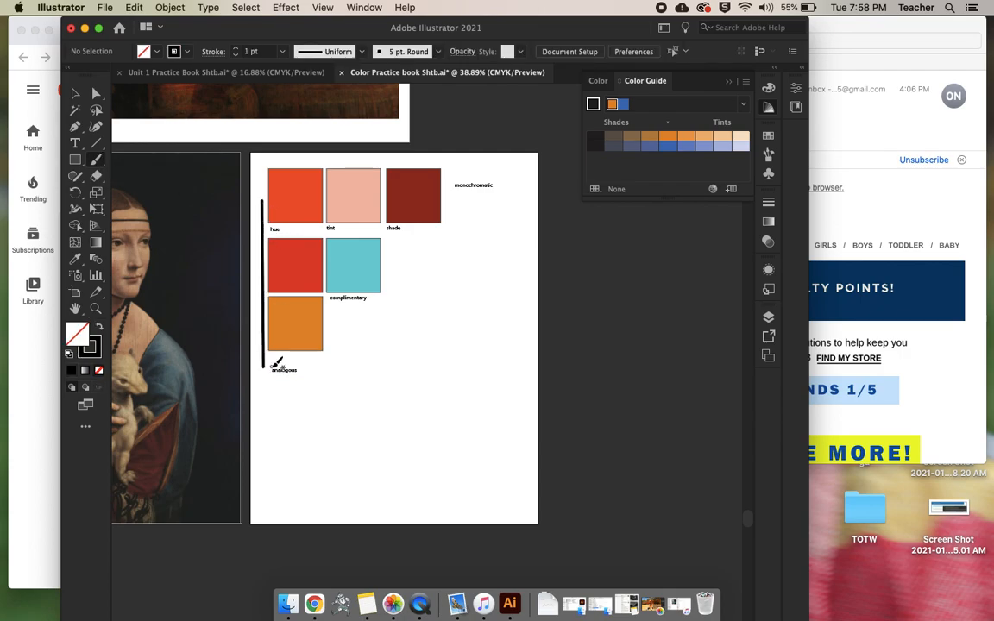
{"action": "mouse_move", "coordinate": [466, 175]}
{"action": "left_mouse_down"}
{"action": "mouse_move", "coordinate": [376, 157]}
{"action": "mouse_move", "coordinate": [300, 159]}
{"action": "left_mouse_up"}
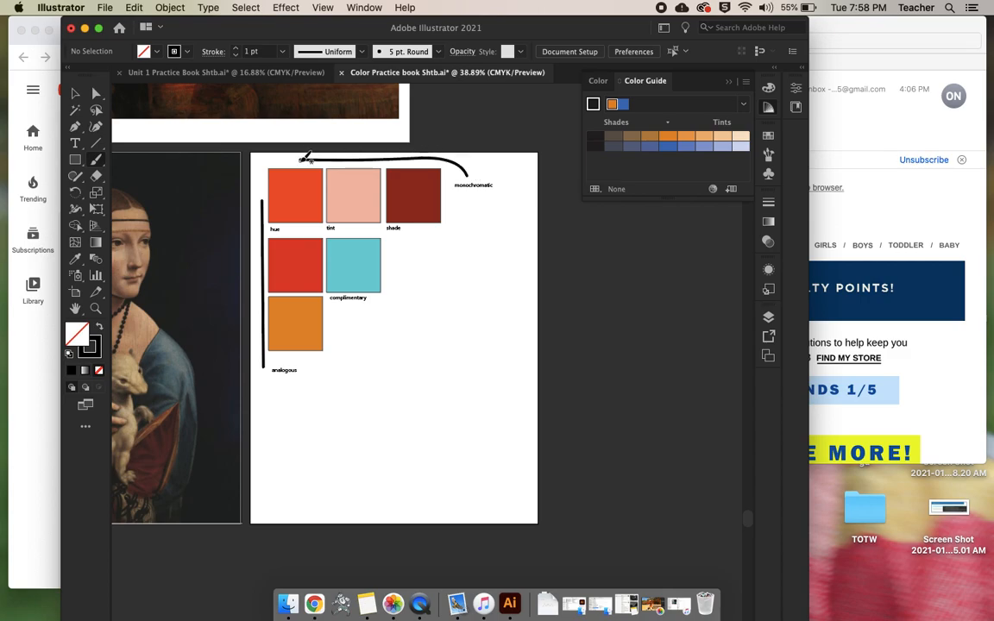
{"action": "left_click_drag", "start_coordinate": [334, 246], "coordinate": [356, 293]}
{"action": "left_click_drag", "start_coordinate": [329, 228], "coordinate": [286, 192]}
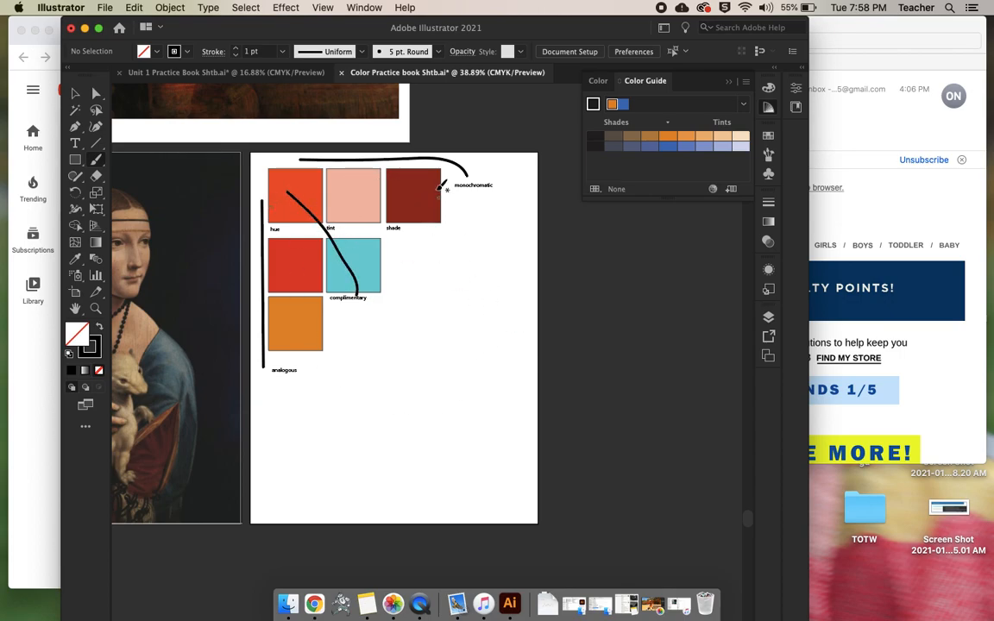
{"action": "left_click", "coordinate": [74, 93]}
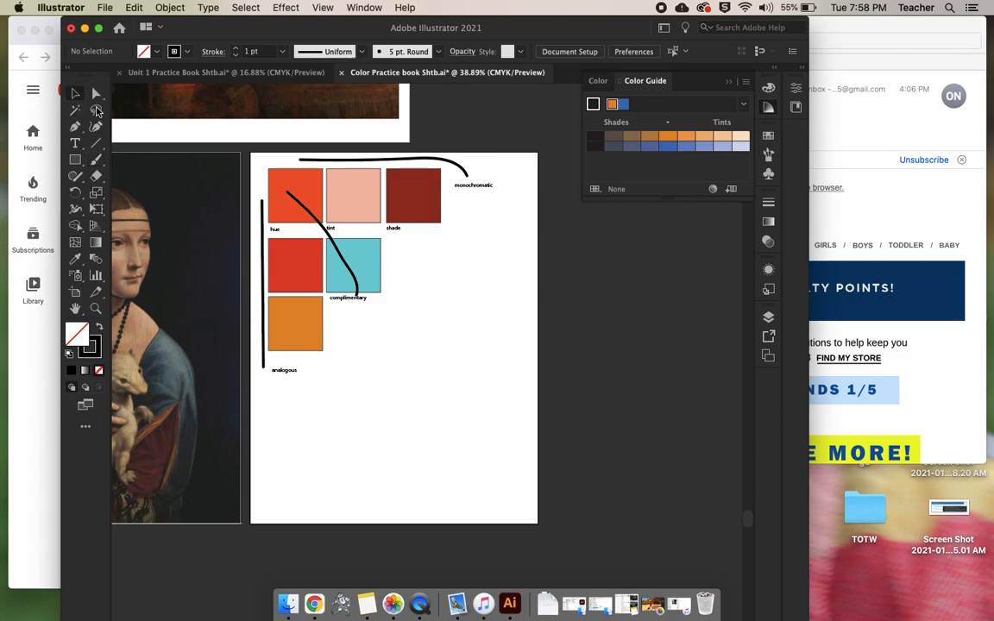
- Close the Color Guide and display the document's colour swatches
{"action": "left_click", "coordinate": [642, 80]}
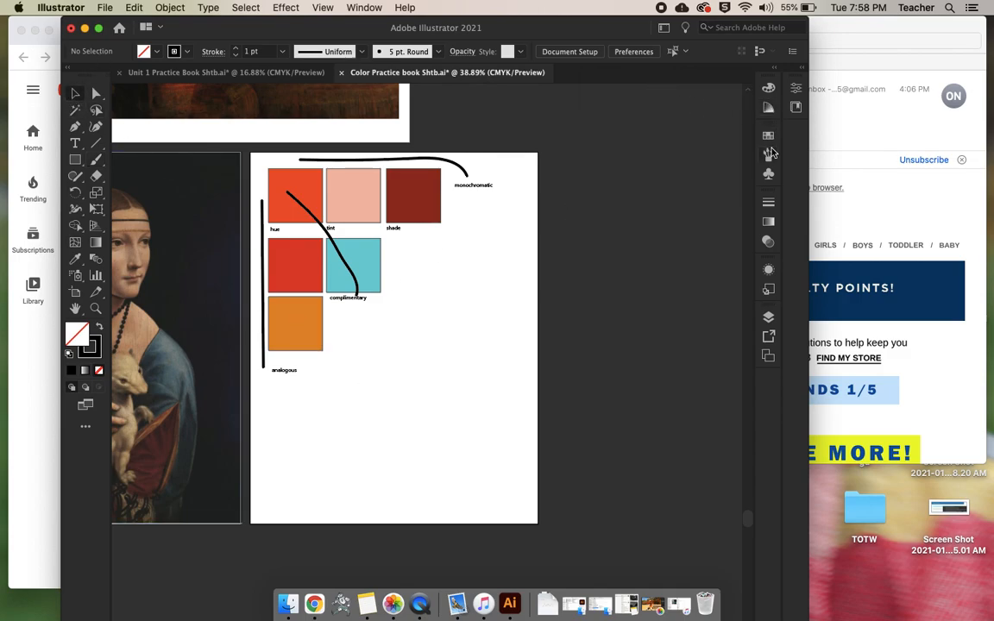
{"action": "left_click", "coordinate": [767, 135]}
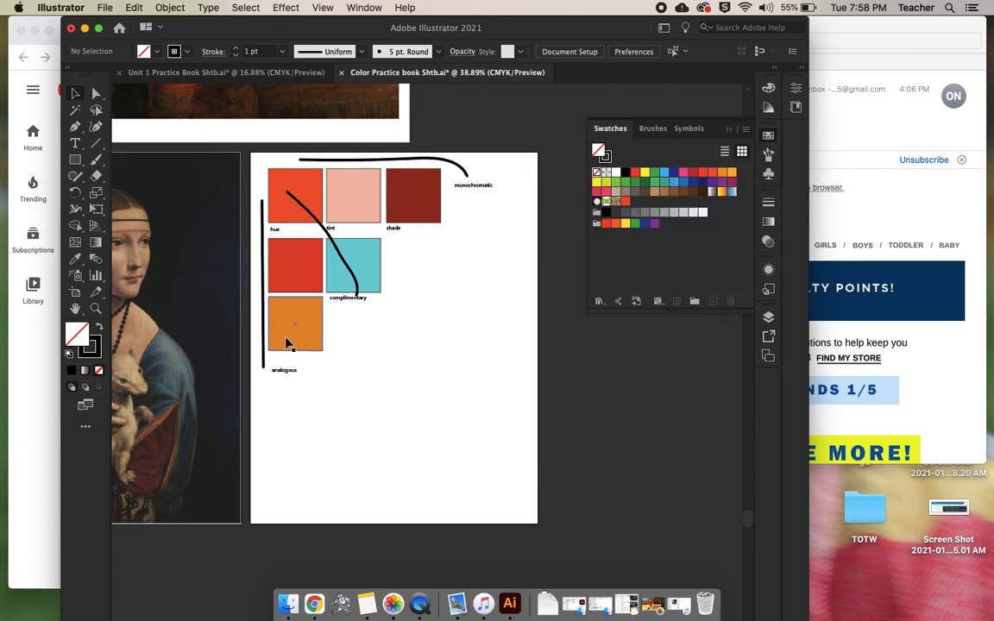
{"action": "left_click", "coordinate": [271, 309]}
{"action": "double_click", "coordinate": [75, 334]}
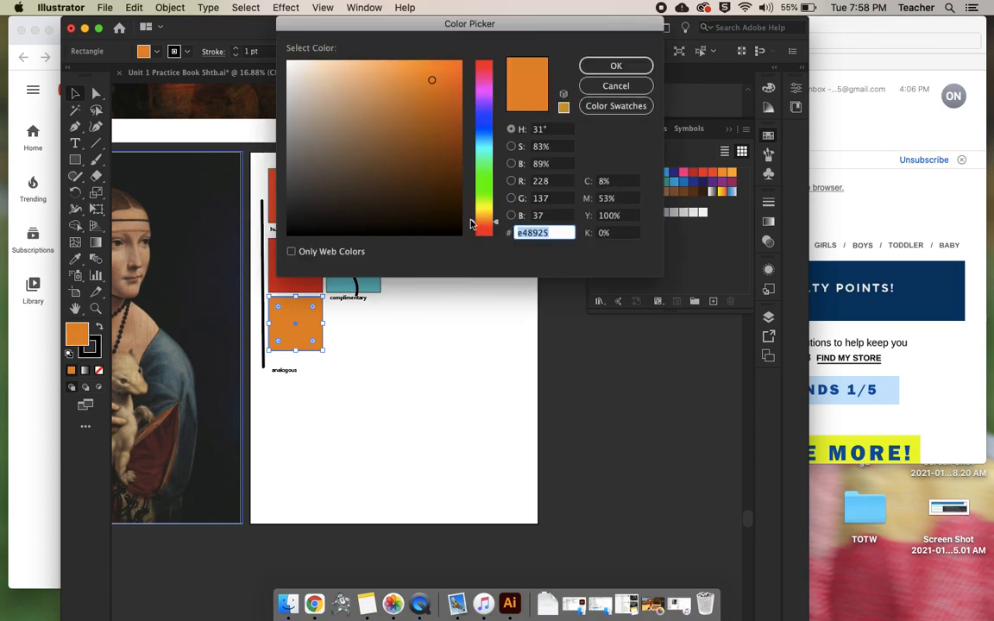
{"action": "type", "text": "e2274b"}
{"action": "left_click", "coordinate": [424, 146]}
{"action": "left_click", "coordinate": [383, 130]}
{"action": "left_click", "coordinate": [367, 94]}
{"action": "left_click", "coordinate": [458, 64]}
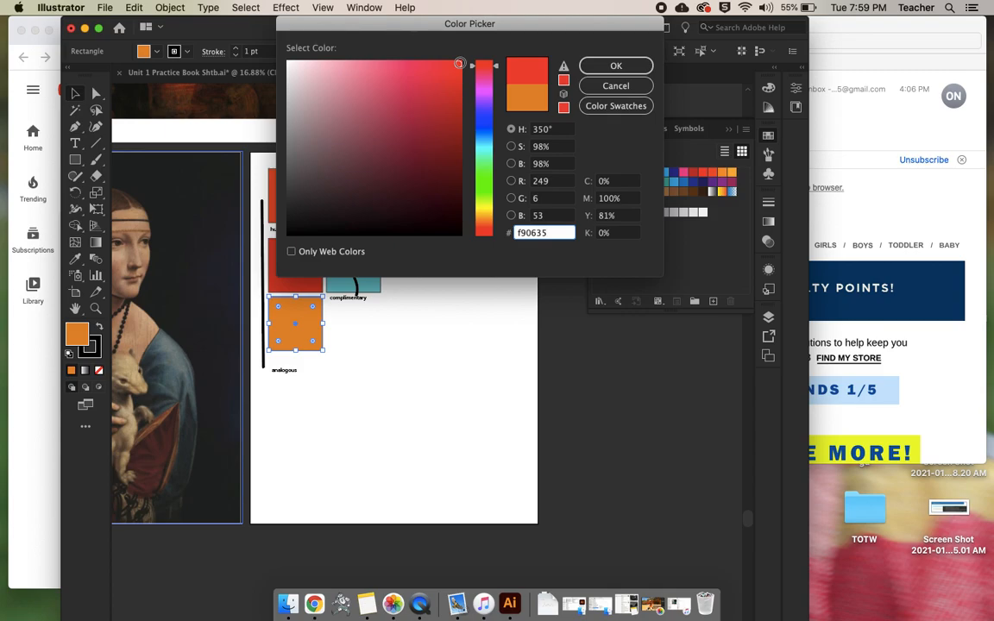
{"action": "left_click", "coordinate": [411, 95]}
{"action": "left_click", "coordinate": [400, 133]}
{"action": "left_click", "coordinate": [376, 139]}
{"action": "left_click", "coordinate": [360, 127]}
{"action": "left_click", "coordinate": [328, 121]}
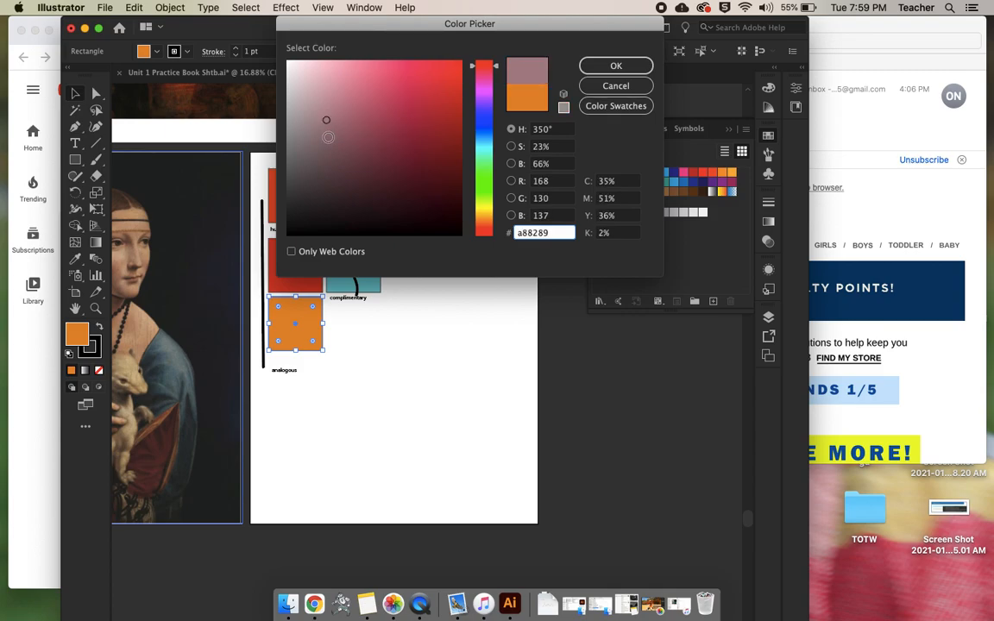
{"action": "left_click", "coordinate": [327, 144]}
{"action": "left_click", "coordinate": [334, 164]}
{"action": "left_click", "coordinate": [358, 165]}
{"action": "left_click", "coordinate": [378, 179]}
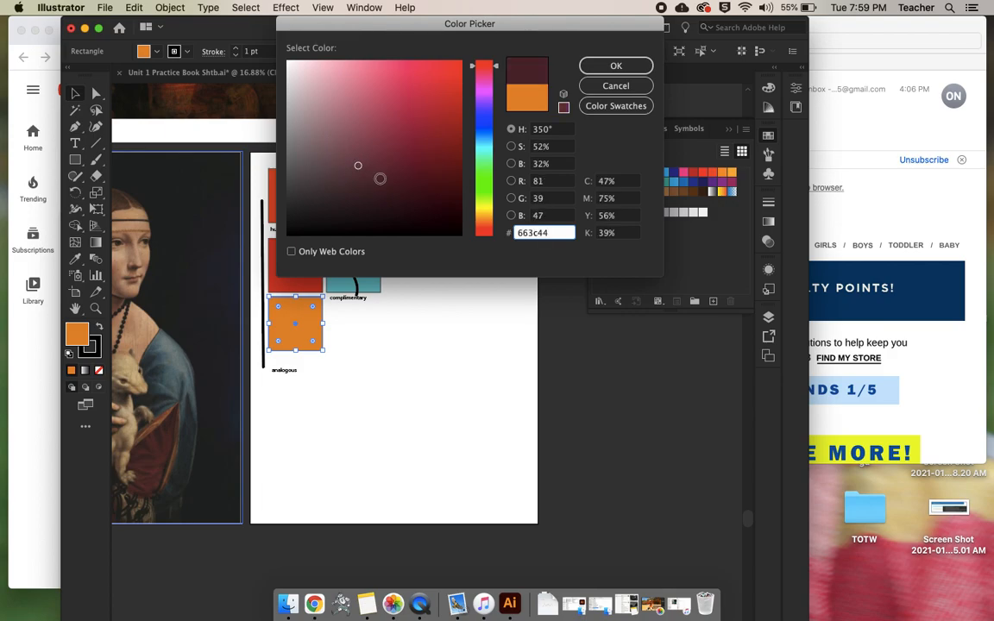
{"action": "left_click", "coordinate": [400, 179]}
{"action": "left_click", "coordinate": [417, 185]}
{"action": "left_click", "coordinate": [363, 169]}
{"action": "left_click", "coordinate": [349, 145]}
{"action": "left_click", "coordinate": [349, 135]}
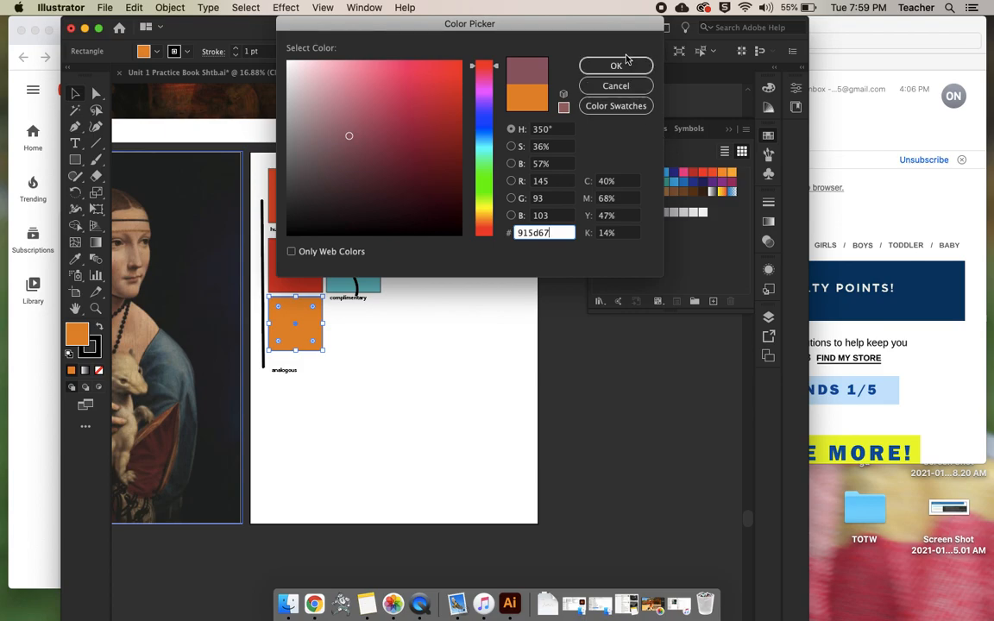
{"action": "left_click", "coordinate": [622, 92]}
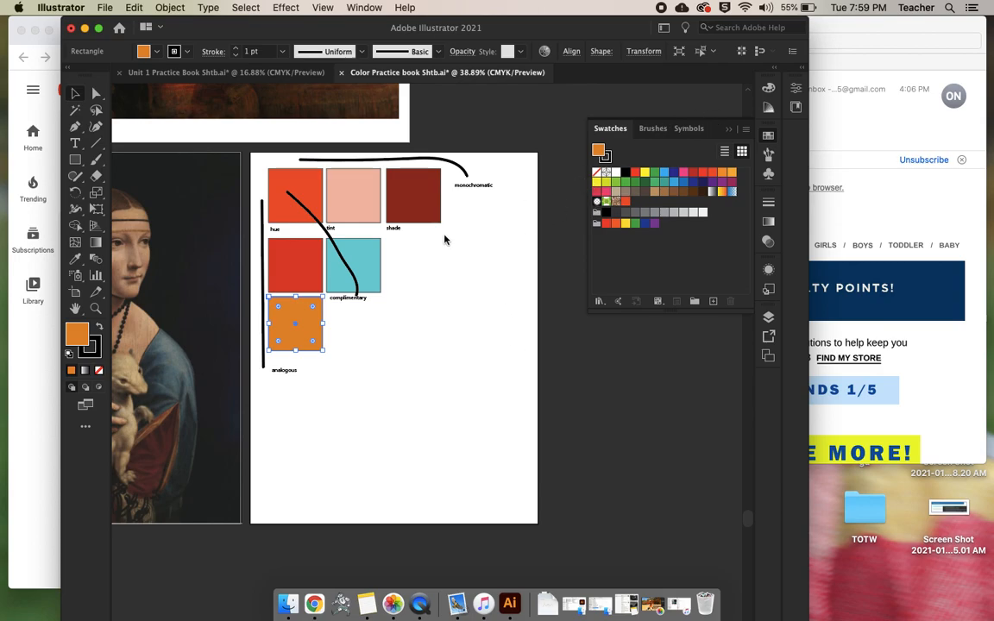
{"action": "scroll", "coordinate": [411, 276], "scroll_direction": "down", "scroll_amount": 1}
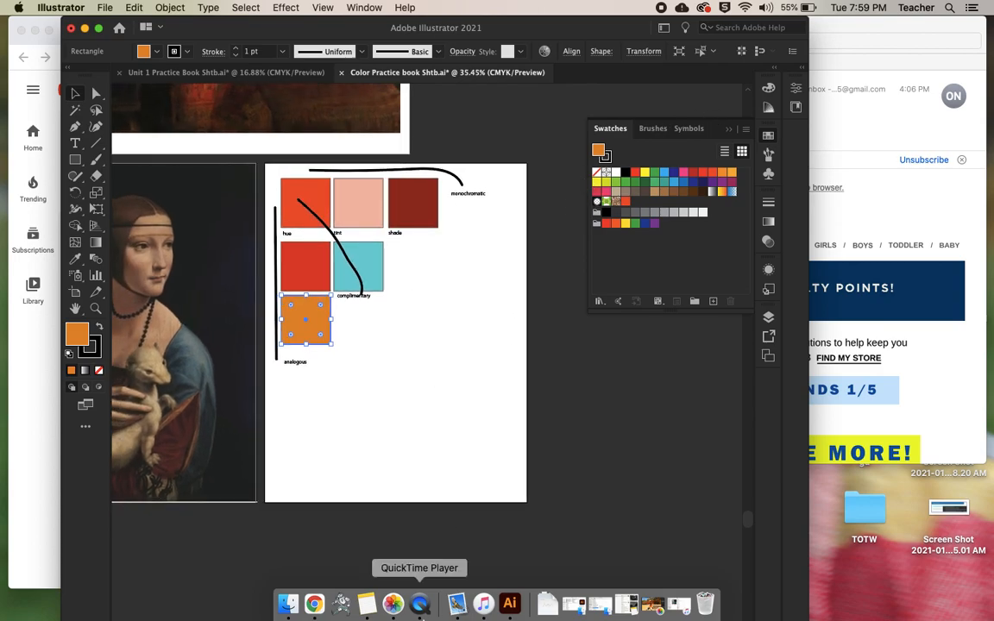